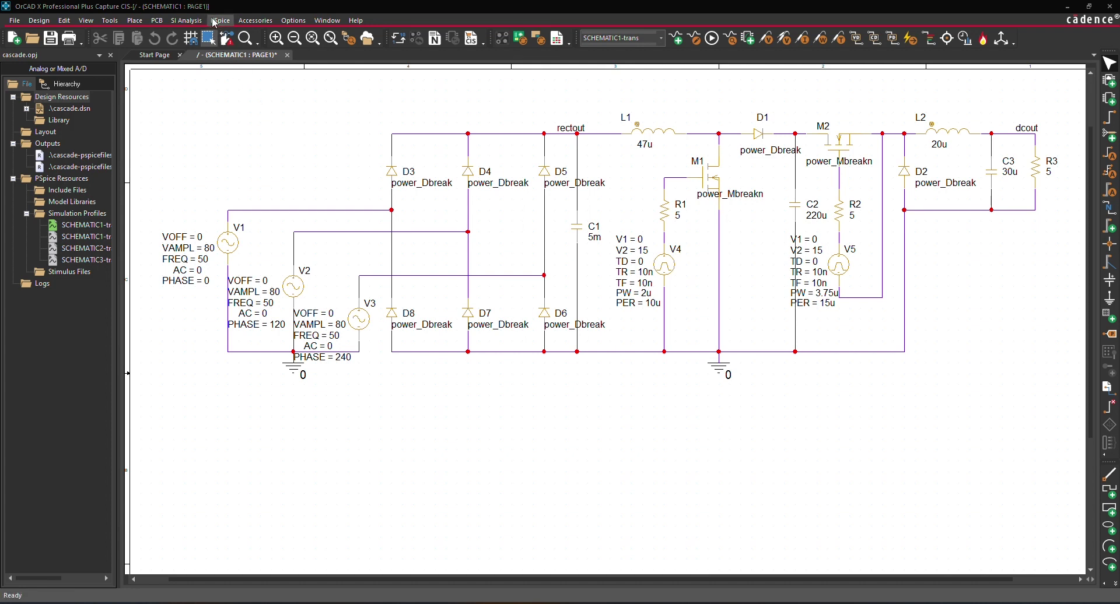
- Focus the schematic and look over the simulation commands list without choosing one
click(233, 116)
click(220, 20)
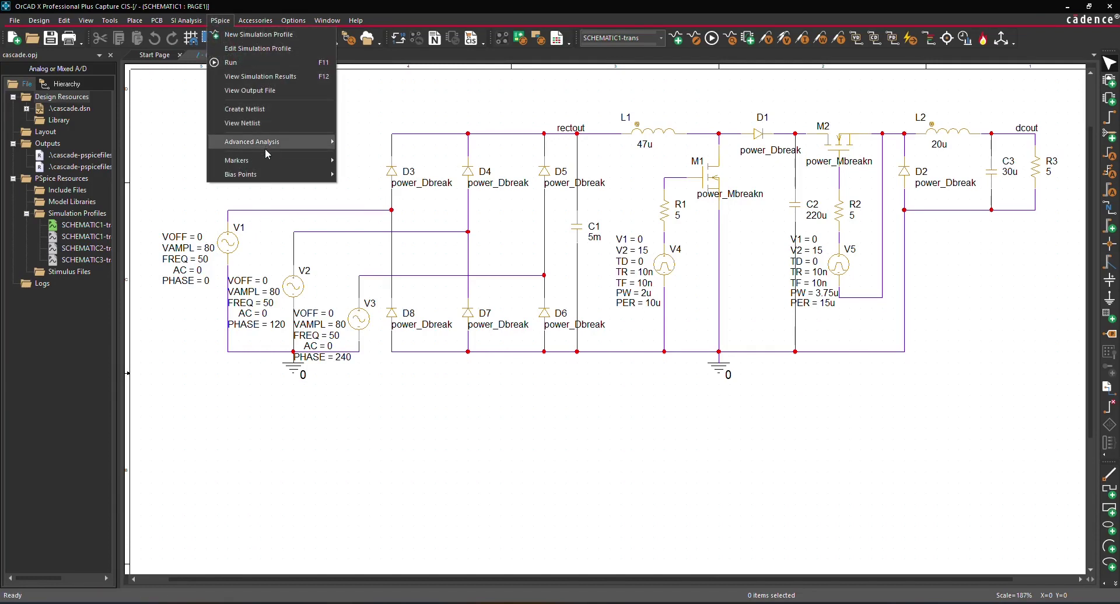
mouse_move(308, 180)
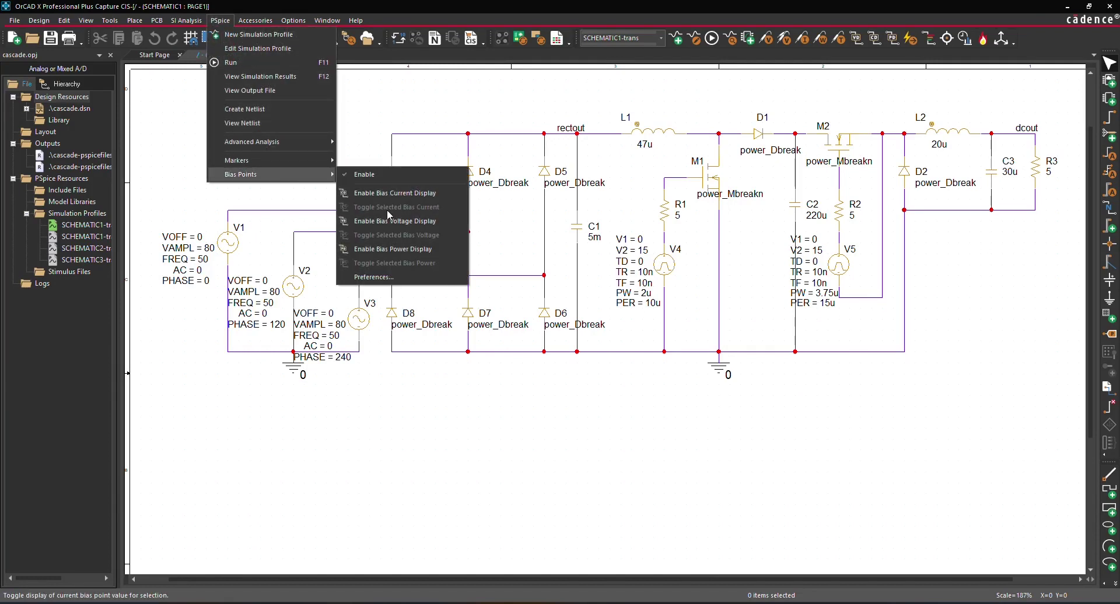
click(423, 409)
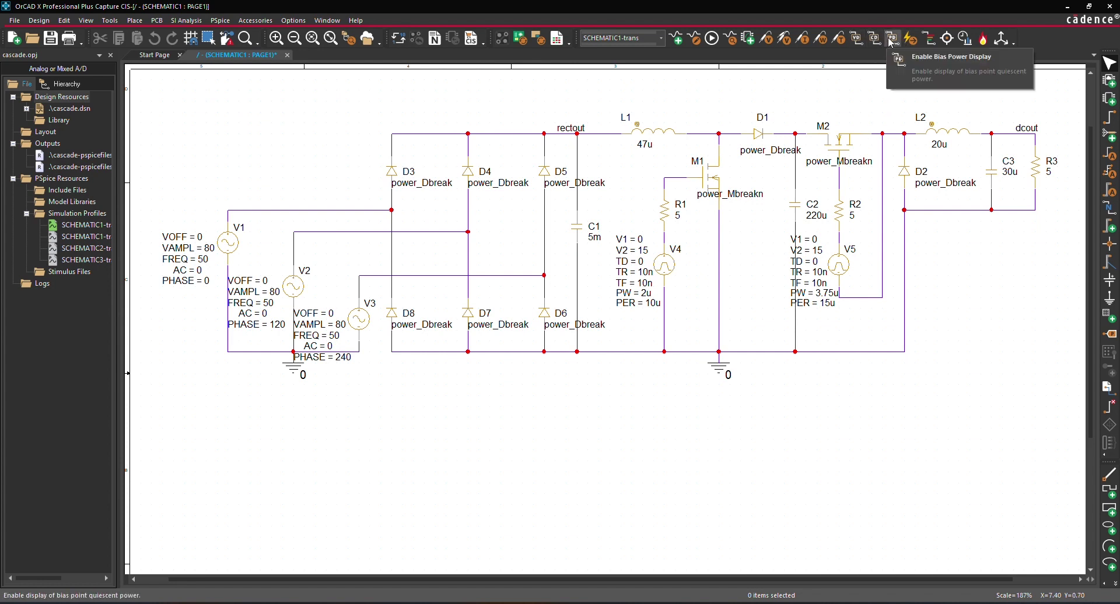
- Turn on bias voltage, current and power displays, then switch power and current back off
click(861, 48)
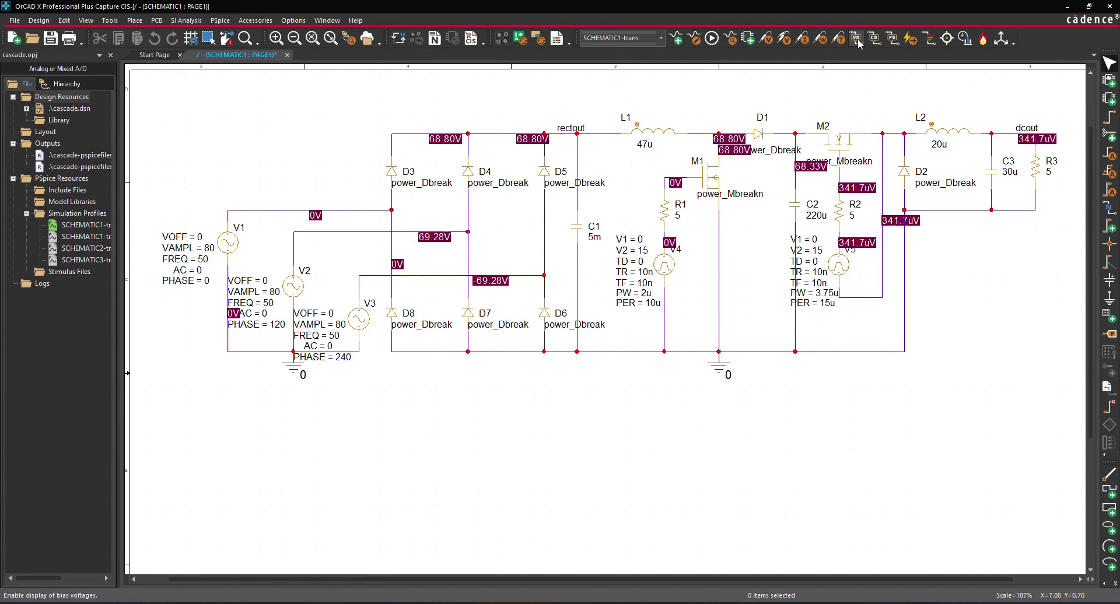
click(881, 41)
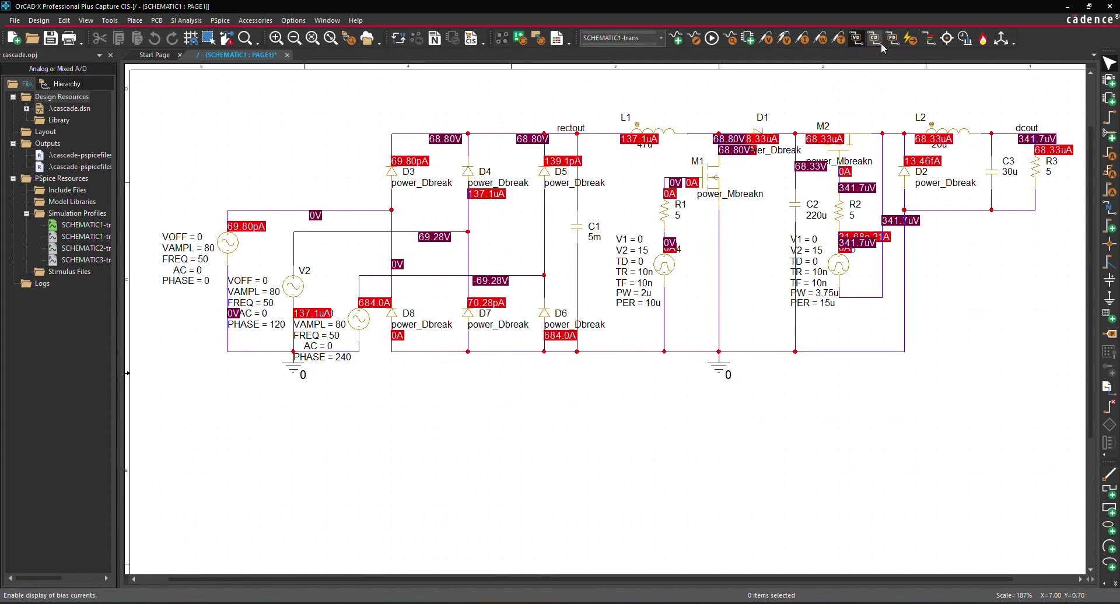
click(893, 42)
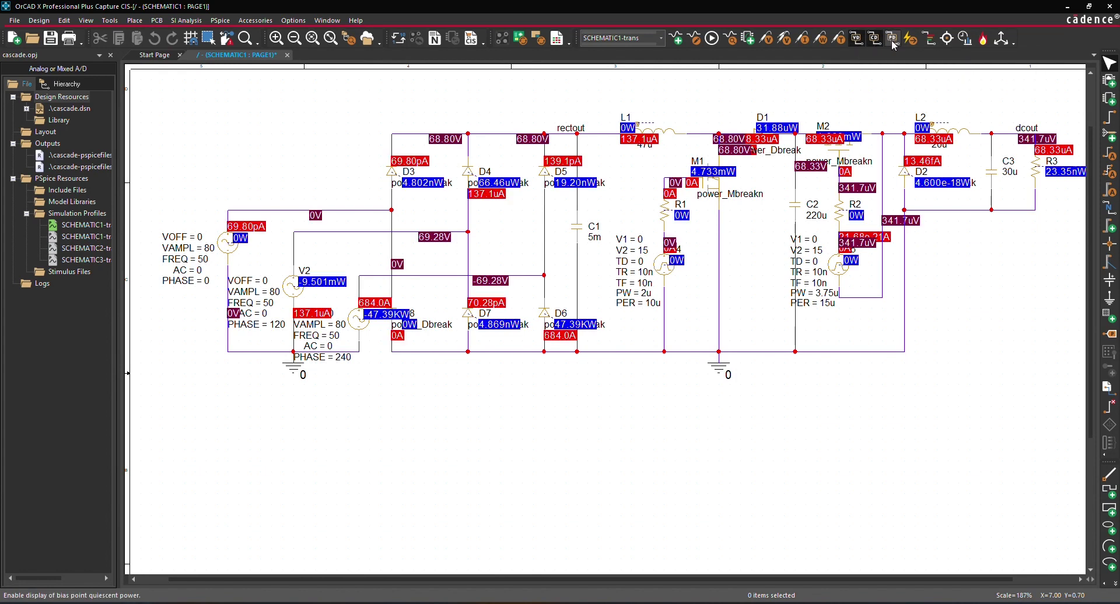
click(893, 41)
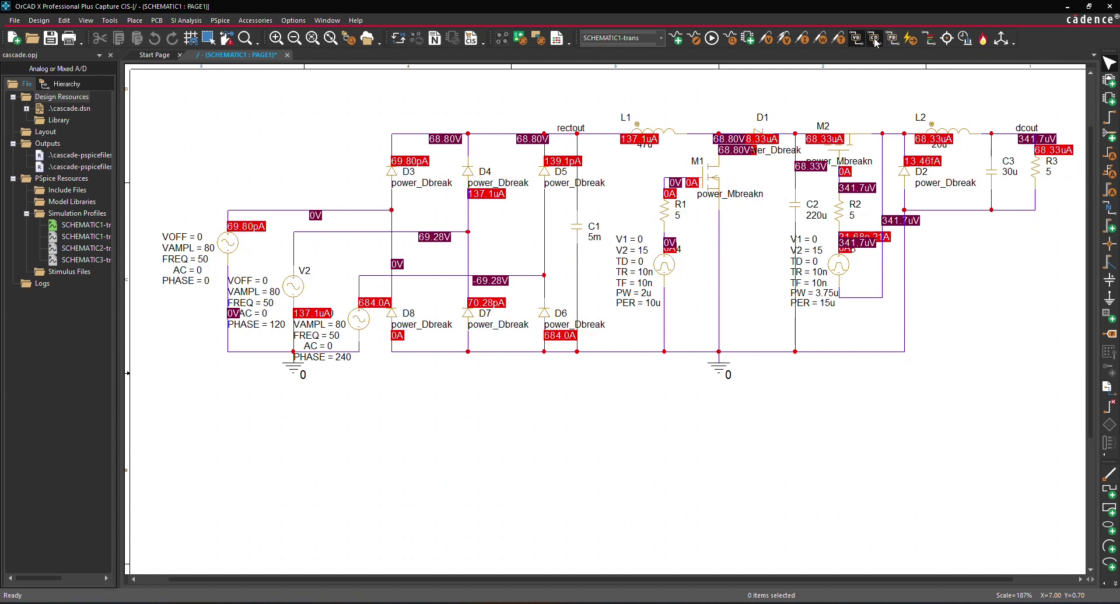
click(874, 41)
- In Bias Points Preferences, set Displayed Precision to 8
click(220, 20)
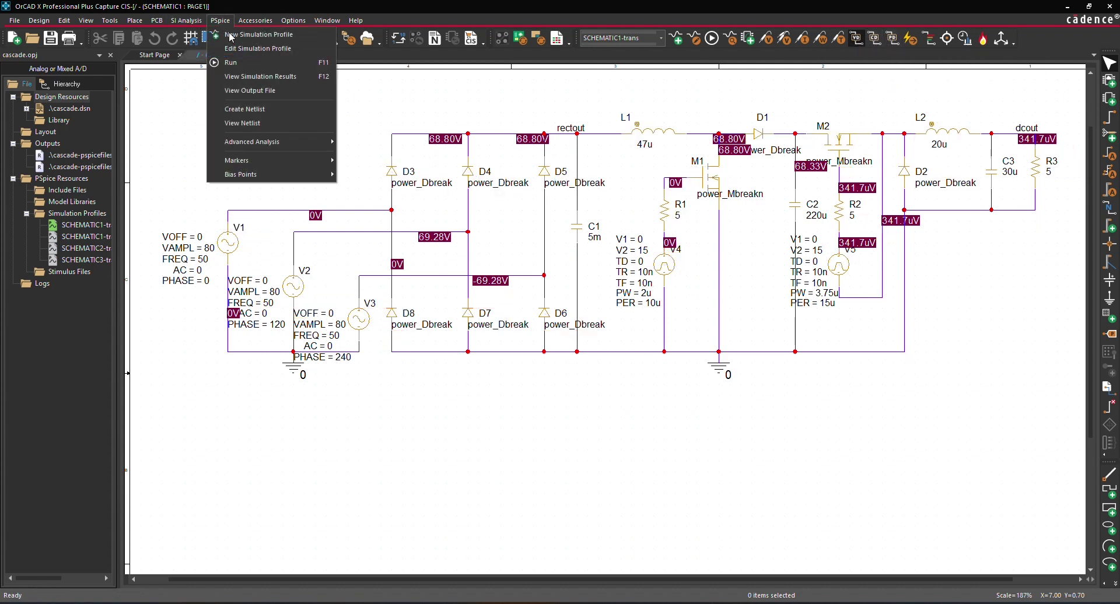
mouse_move(259, 175)
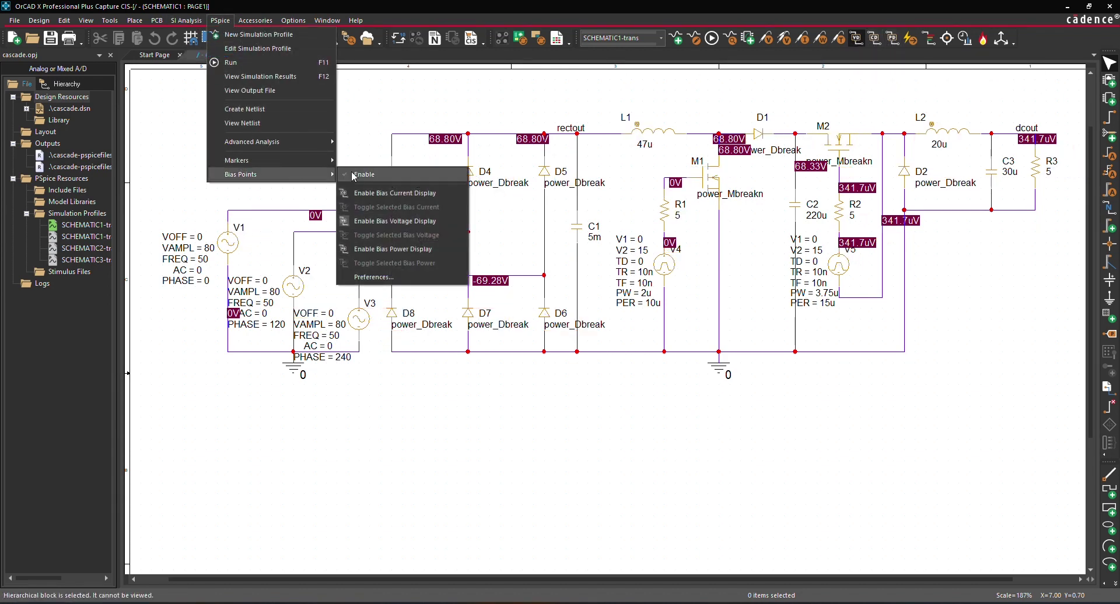
click(380, 285)
drag(627, 253, 873, 323)
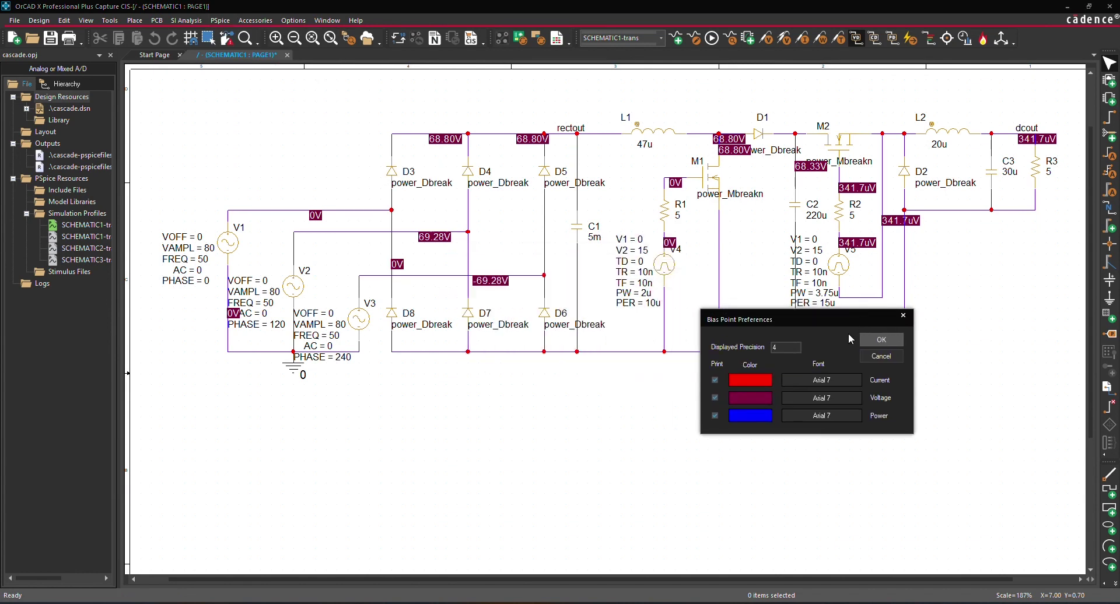
drag(779, 348, 768, 348)
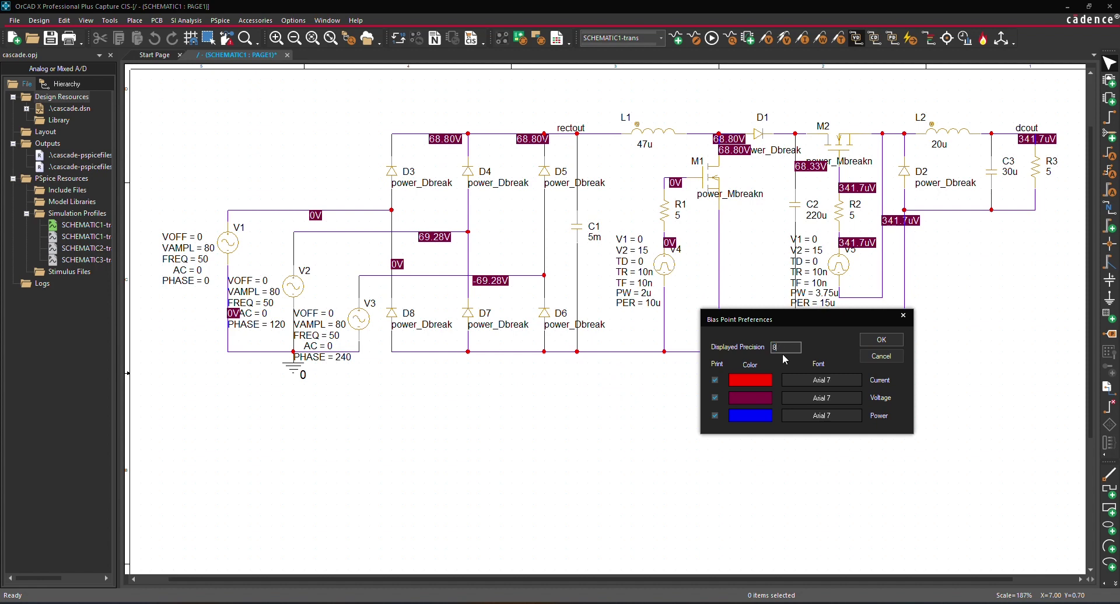
text(8)
- Make the voltage labels orange with font size 9 and apply the preferences
click(750, 399)
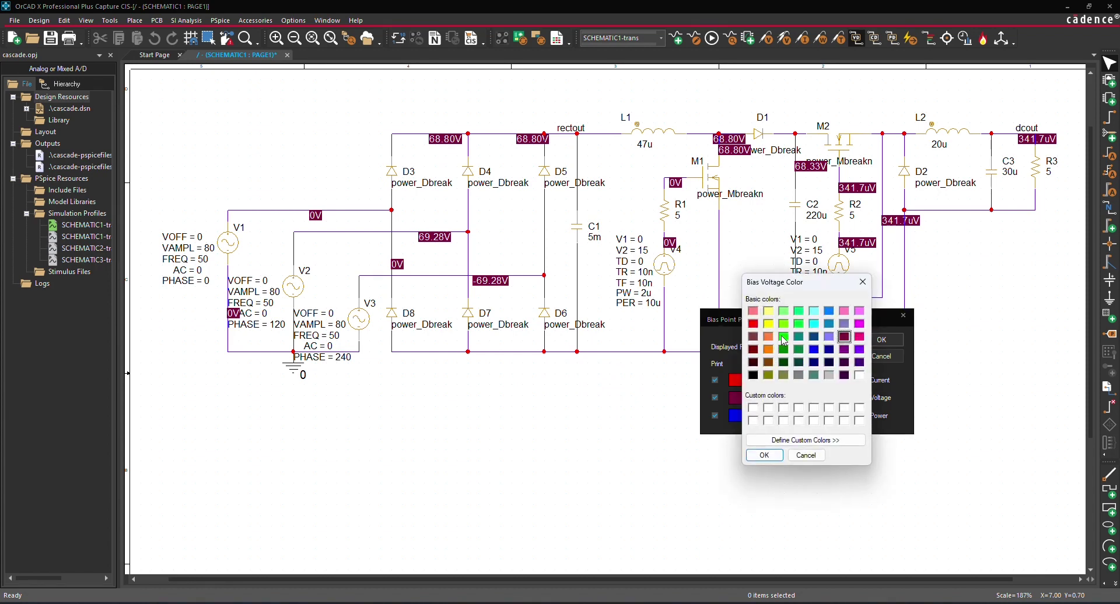
click(768, 350)
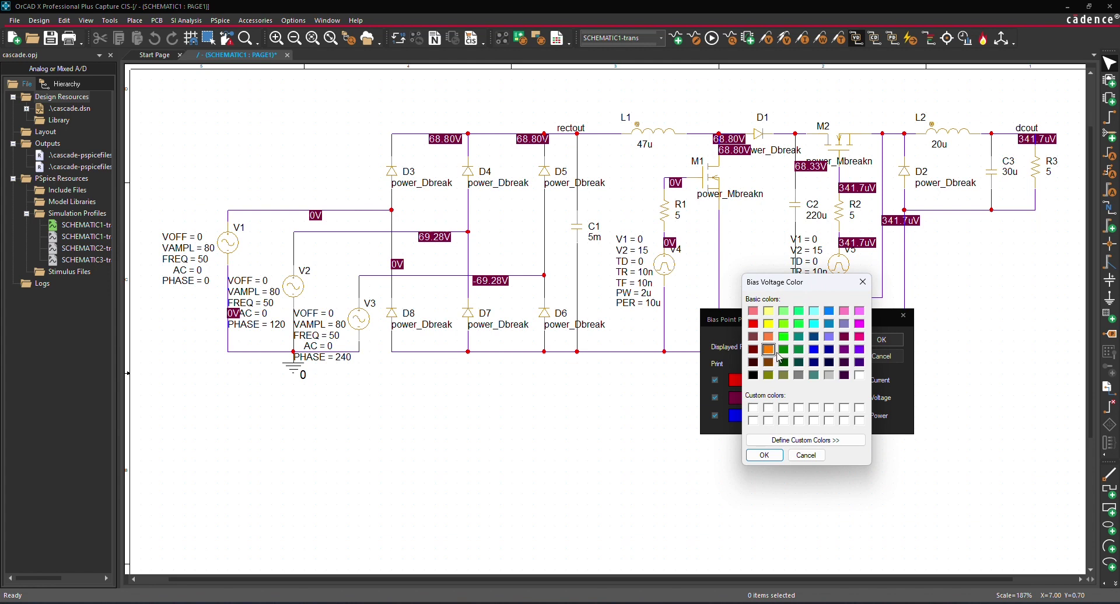
click(764, 456)
click(823, 399)
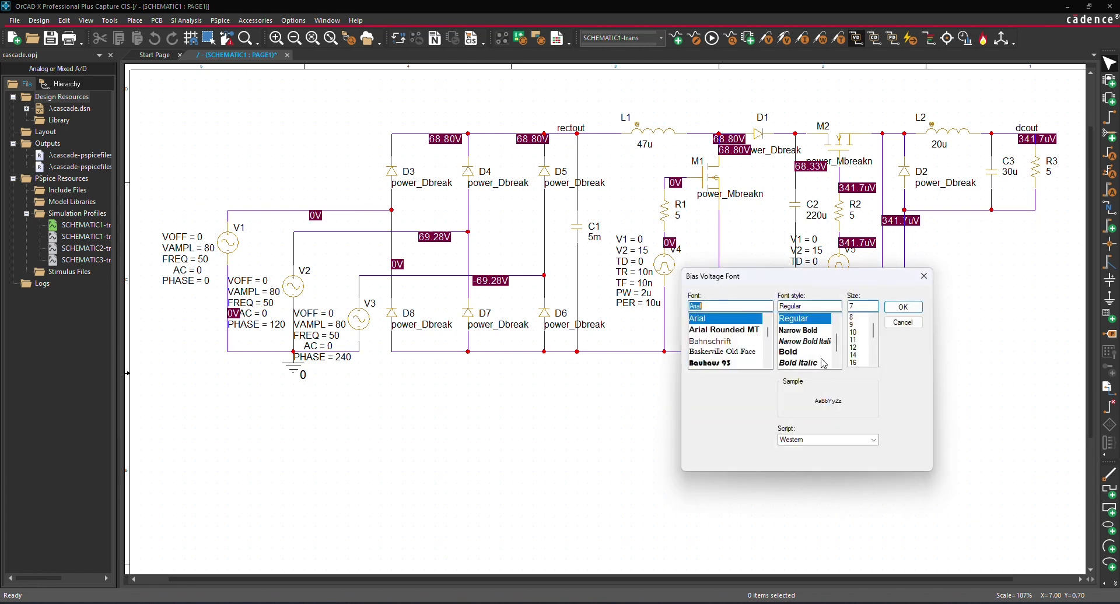
click(853, 324)
click(902, 307)
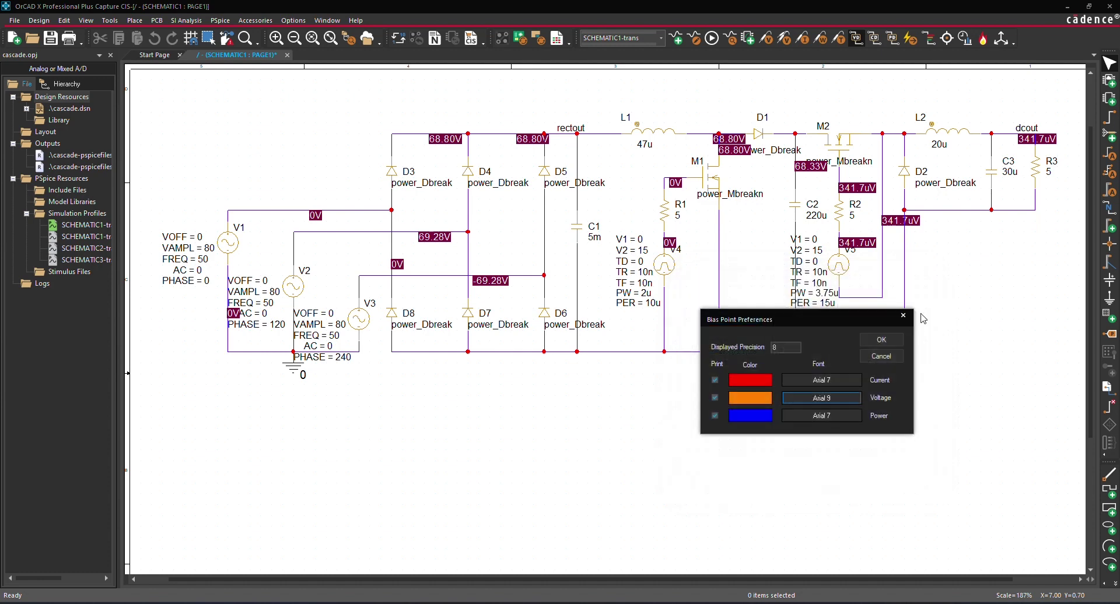
click(880, 341)
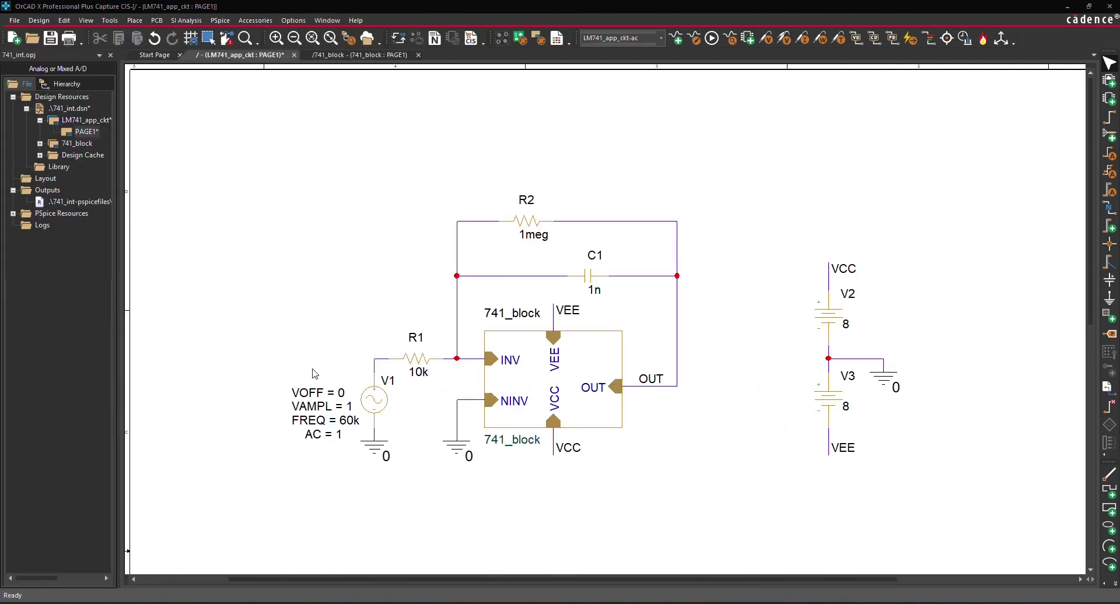
- Click the empty canvas of the LM741_app_ckt PAGE1 schematic
click(722, 87)
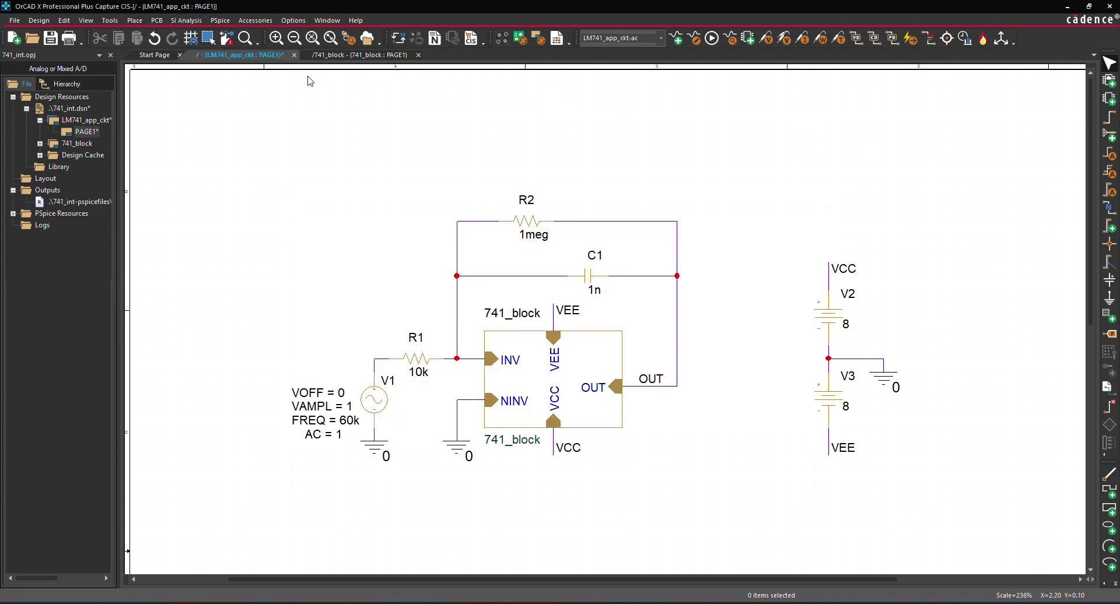
- Place a Bode Plot dB - dual Y axes template marker on the OUT net
click(220, 20)
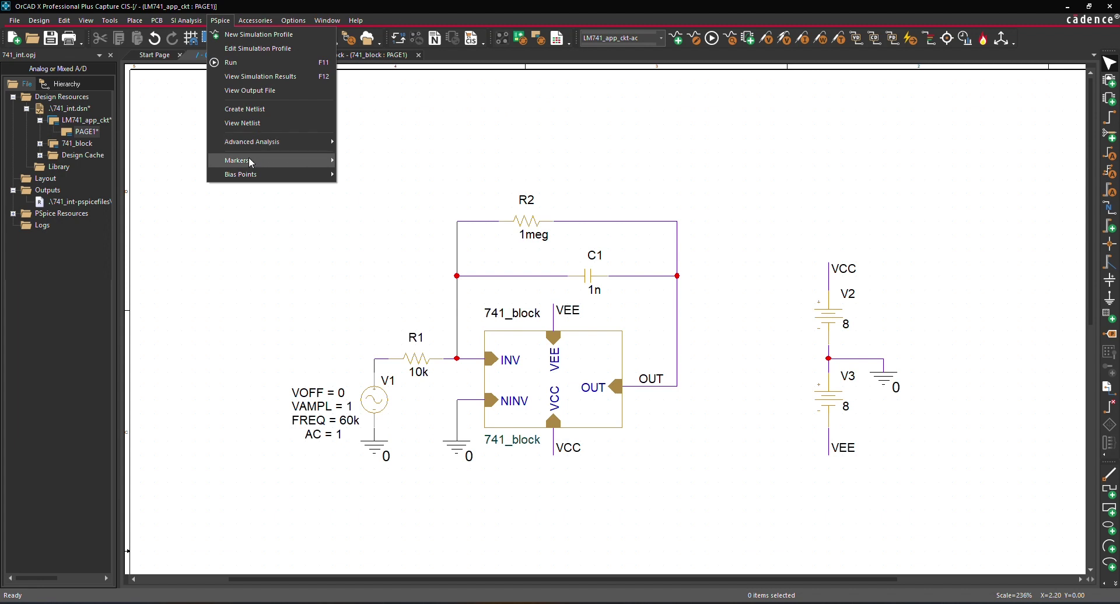
mouse_move(248, 161)
click(392, 235)
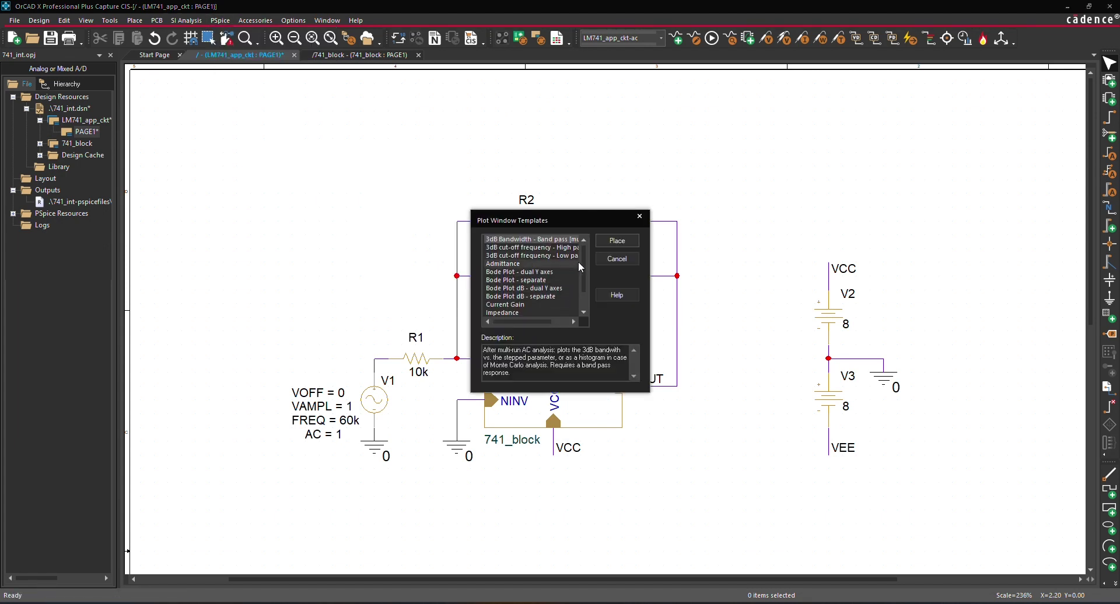
scroll(582, 260, down, 1)
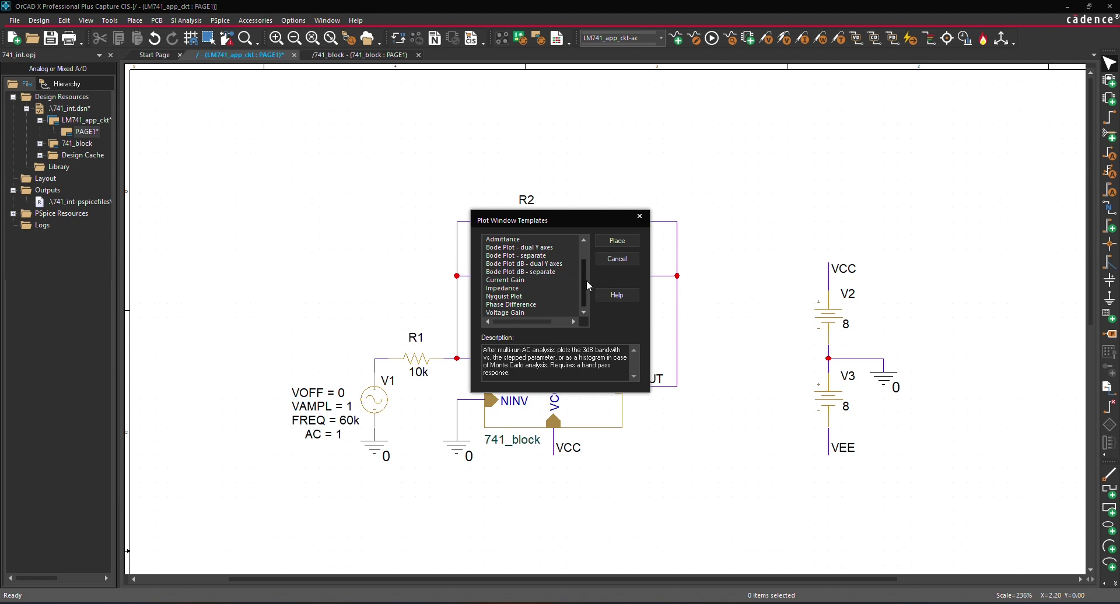
click(536, 269)
click(617, 241)
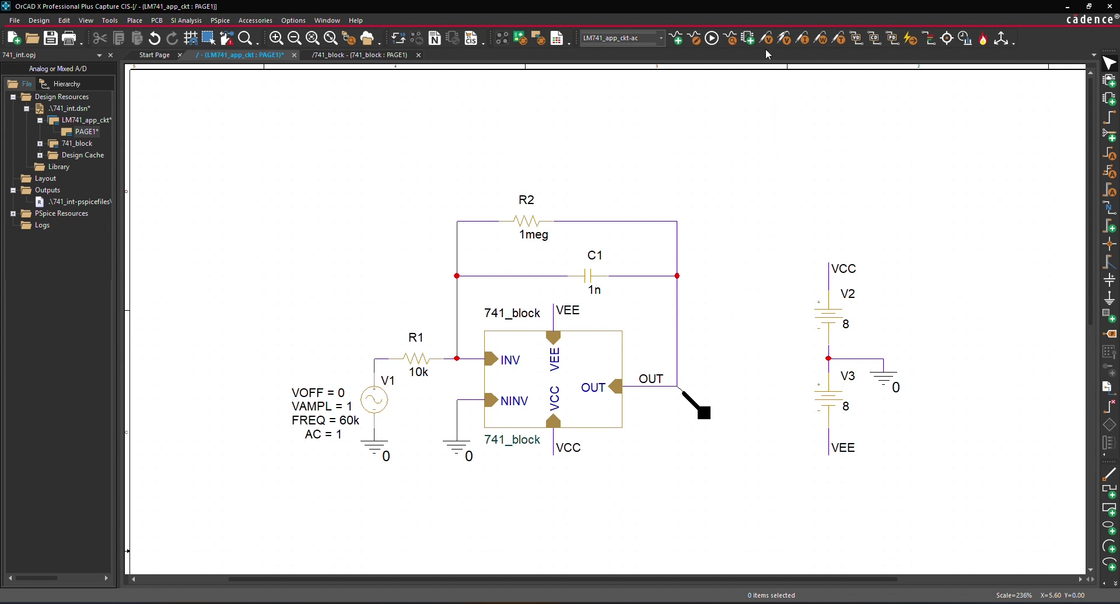
- Run the AC simulation, view the V(OUT) results in PSpice A/D, then Alt+Tab back
click(712, 38)
mouse_move(752, 603)
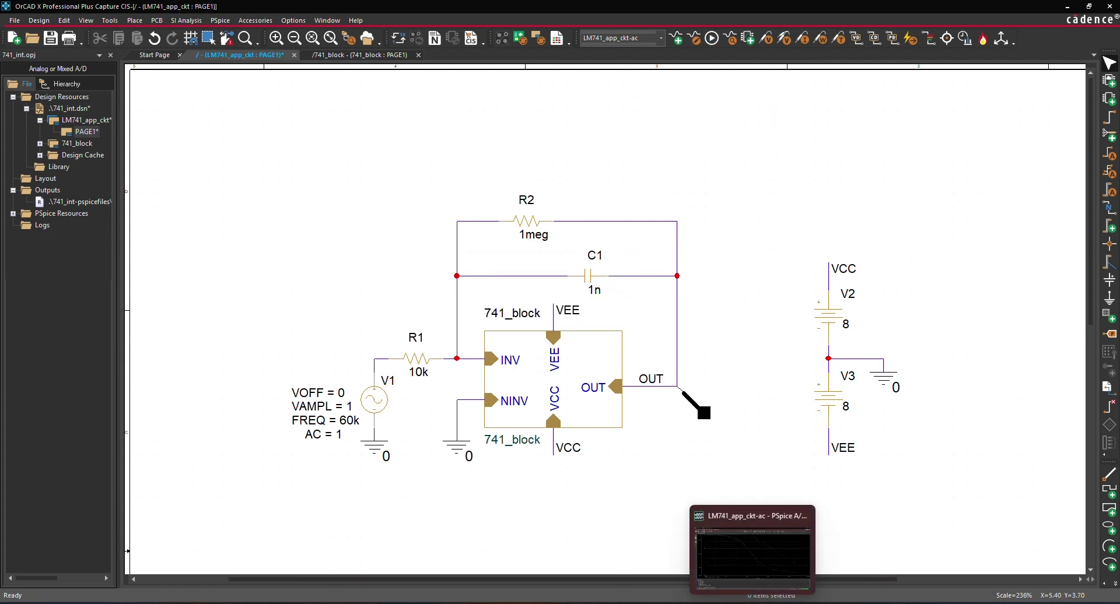
click(784, 532)
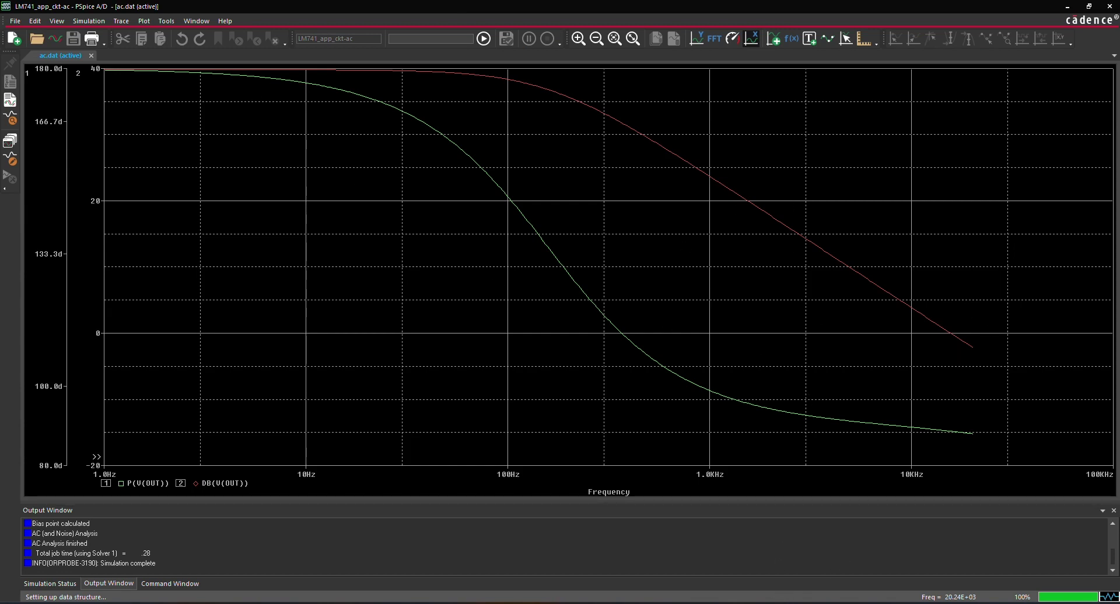
key(alt+Tab)
- Swap the OUT marker for a Bode Plot dB - separate marker, simulate, and return to the schematic
click(704, 415)
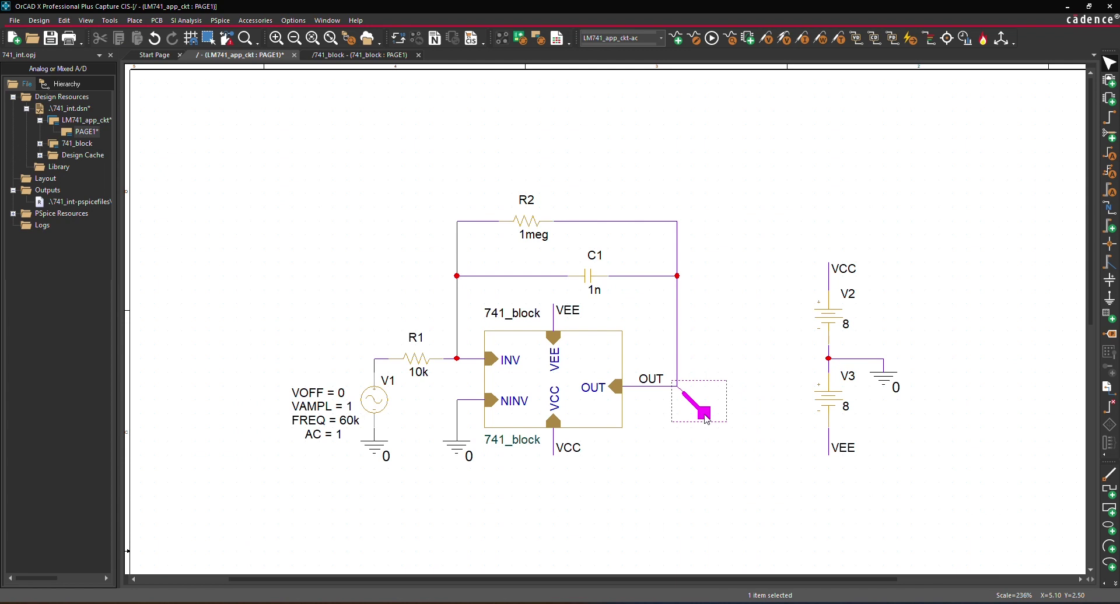
key(Delete)
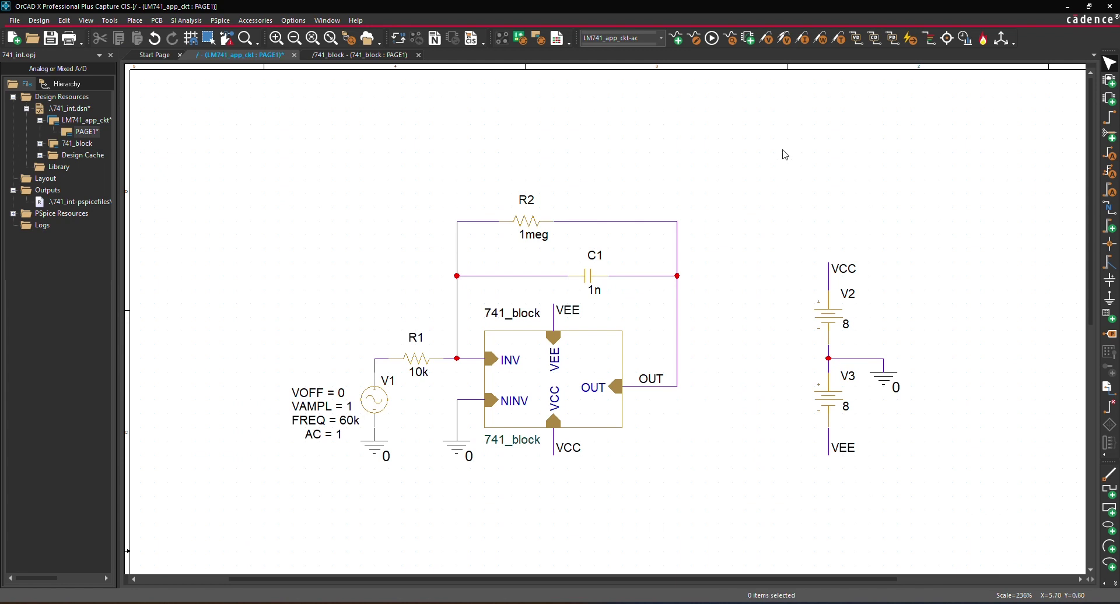
click(837, 39)
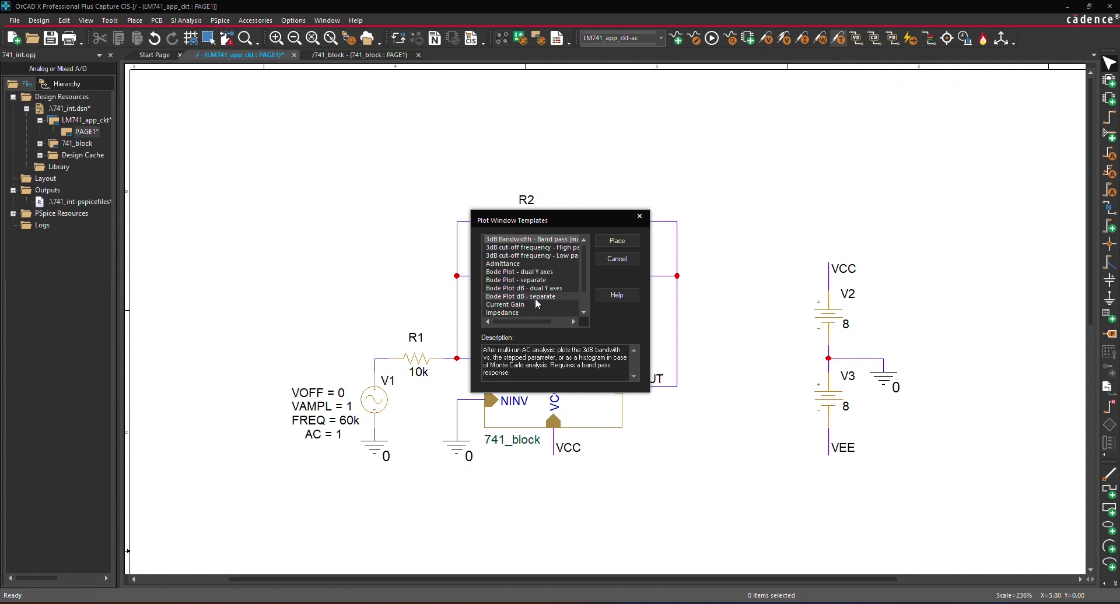
click(536, 298)
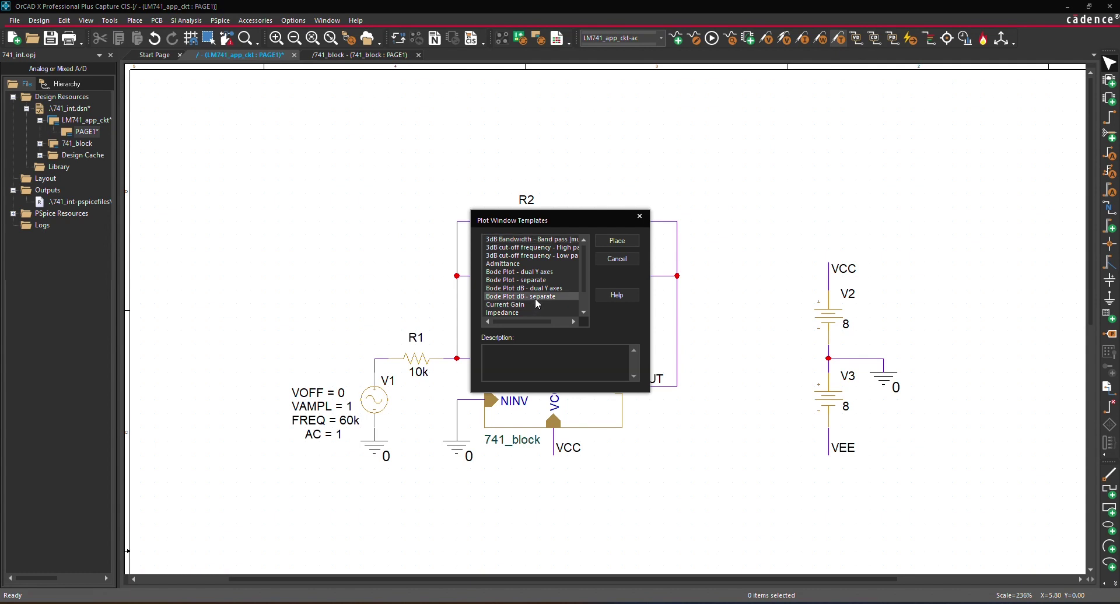
click(617, 240)
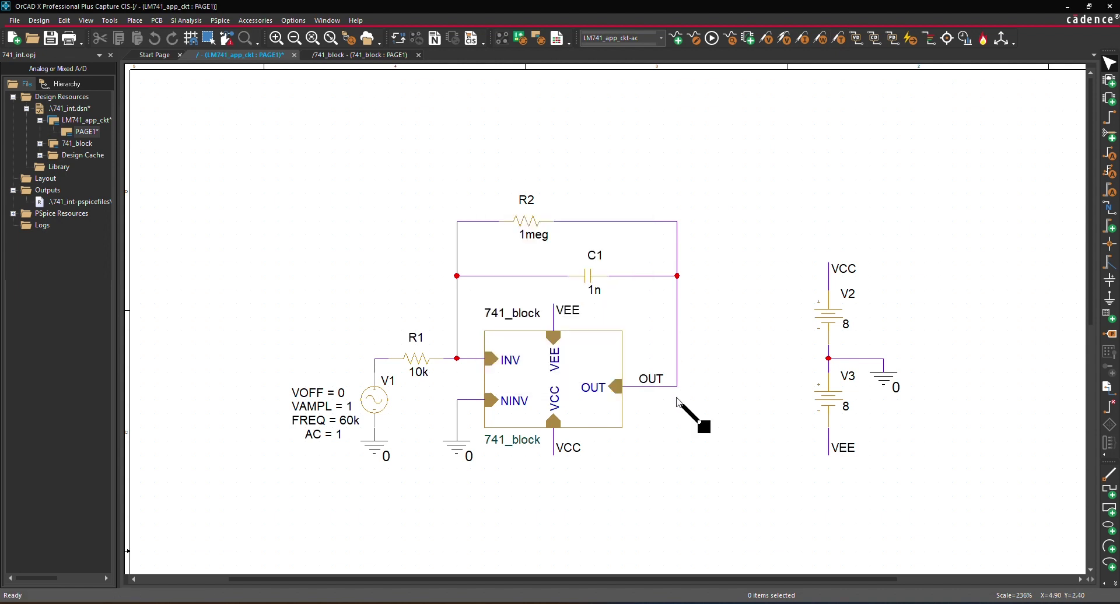
click(677, 387)
key(F11)
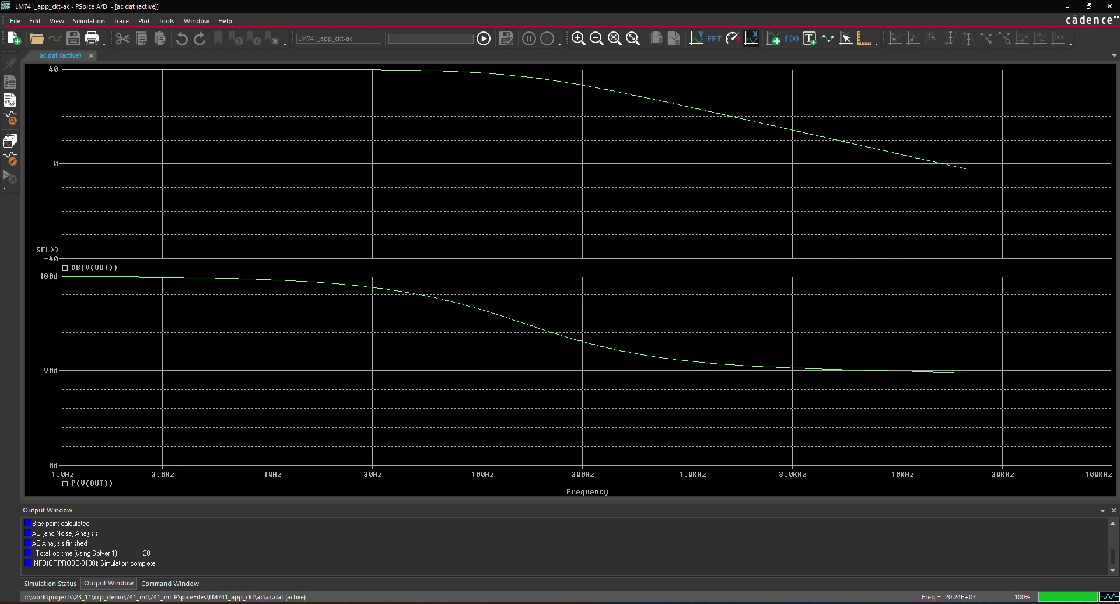
key(alt+Tab)
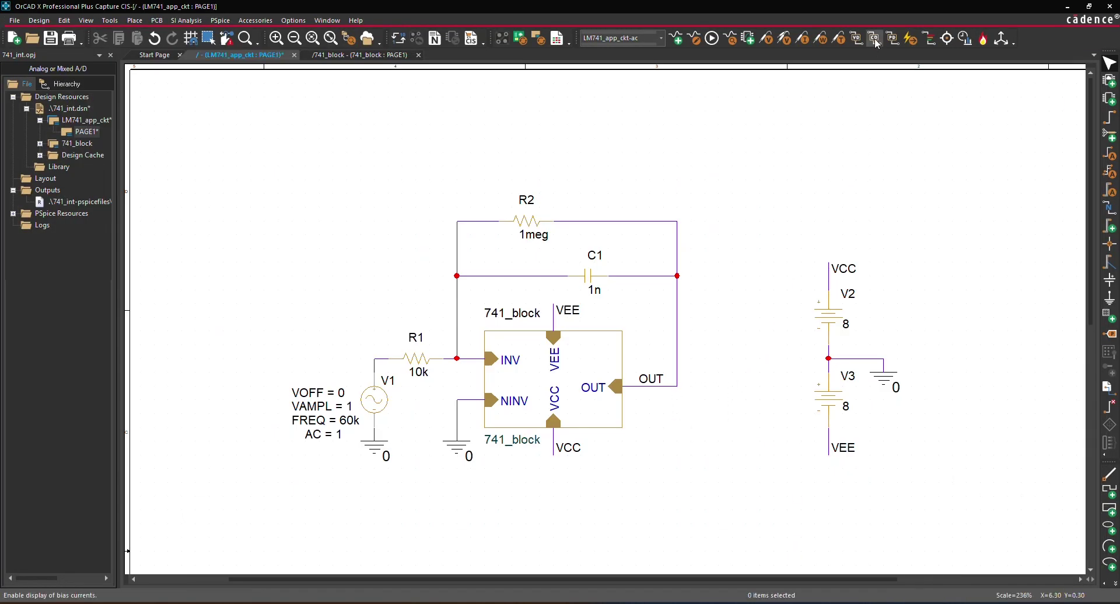
- Drop a Nyquist Plot template marker on the OUT wire and simulate with F11
click(841, 41)
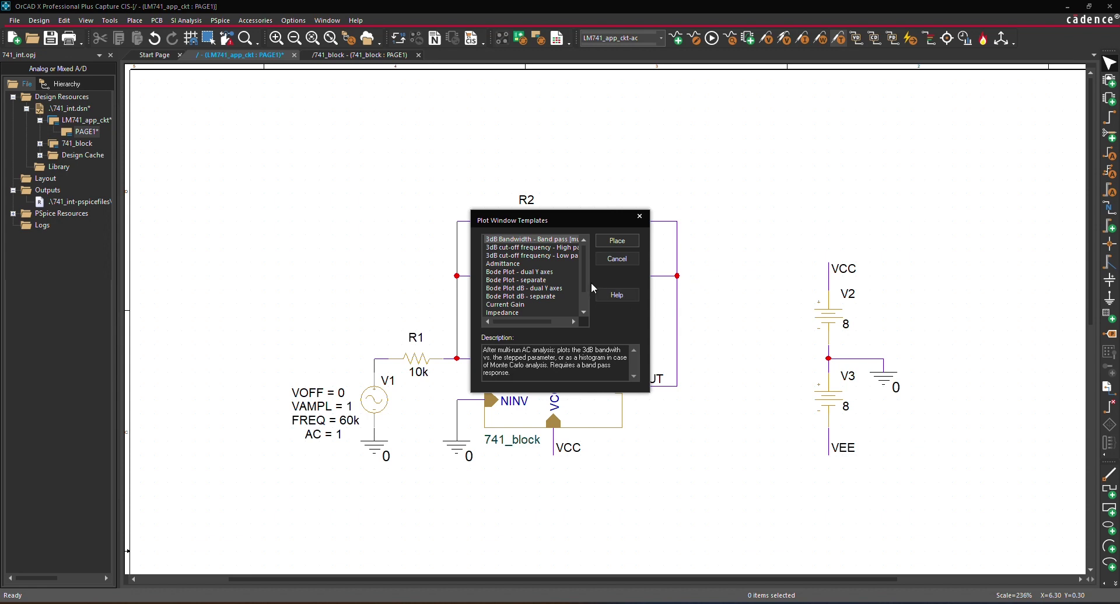
scroll(584, 281, down, 1)
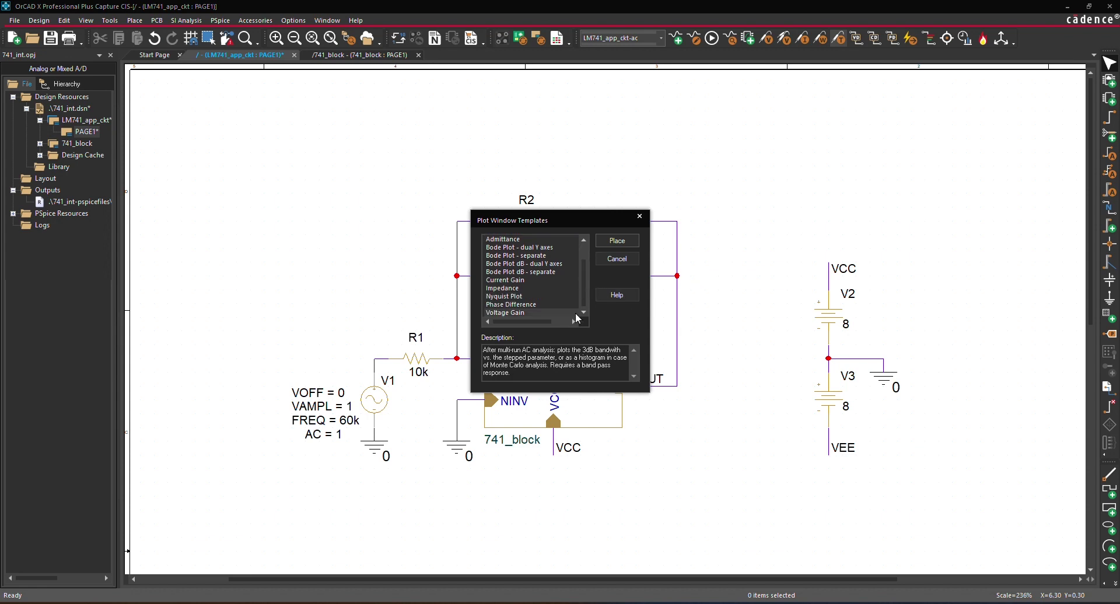
click(505, 298)
click(617, 242)
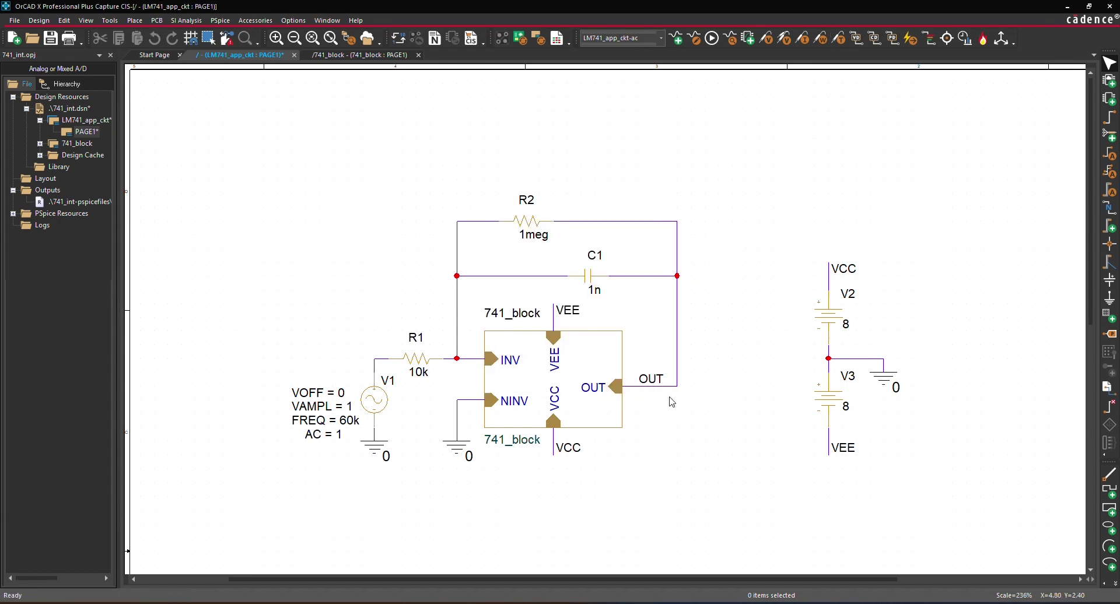
click(677, 392)
key(F11)
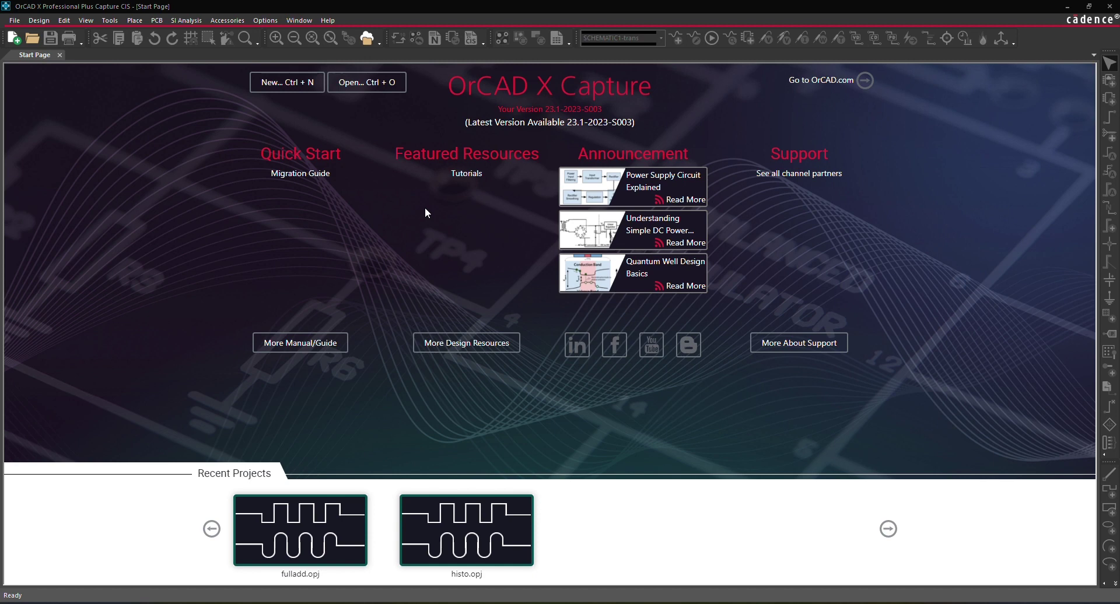
- Choose New... on the Start Page to begin a new project
click(291, 85)
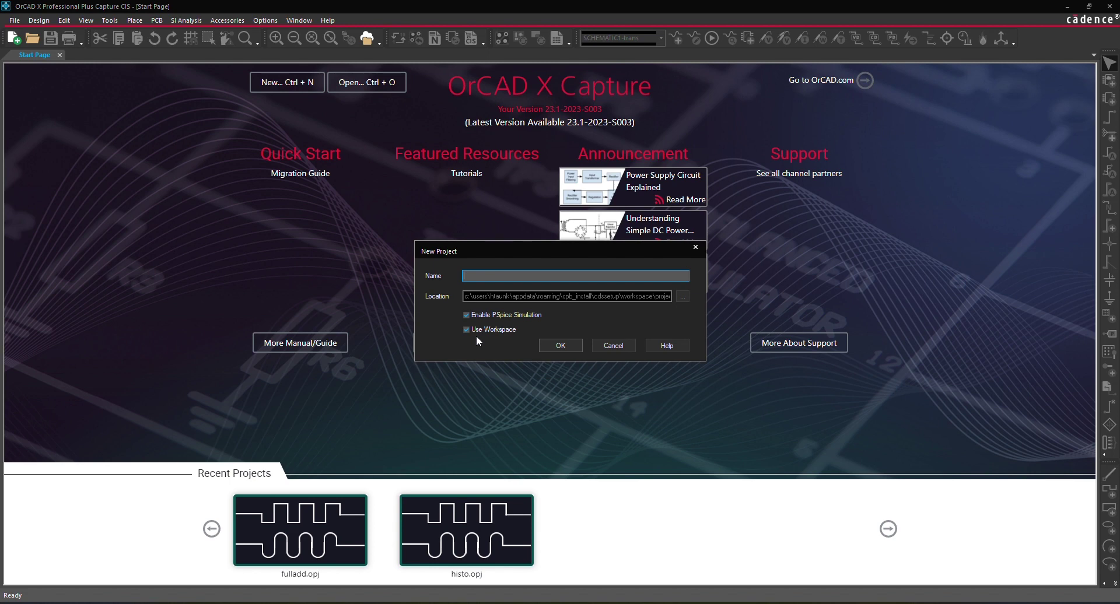
- Name the project new_project in C:\new with Use Workspace unchecked, and confirm
click(489, 328)
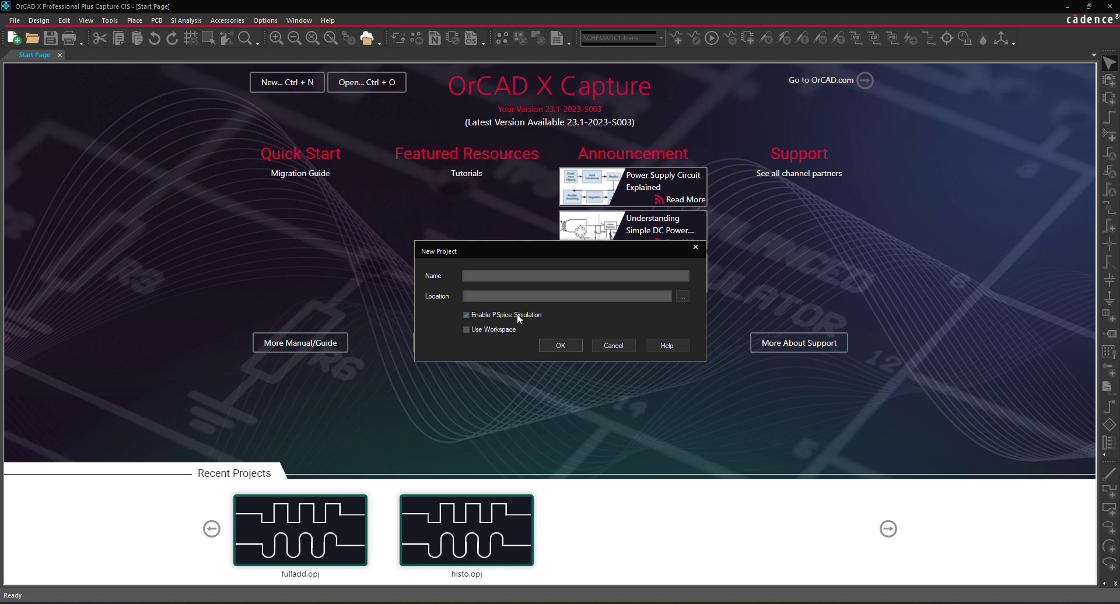
click(684, 297)
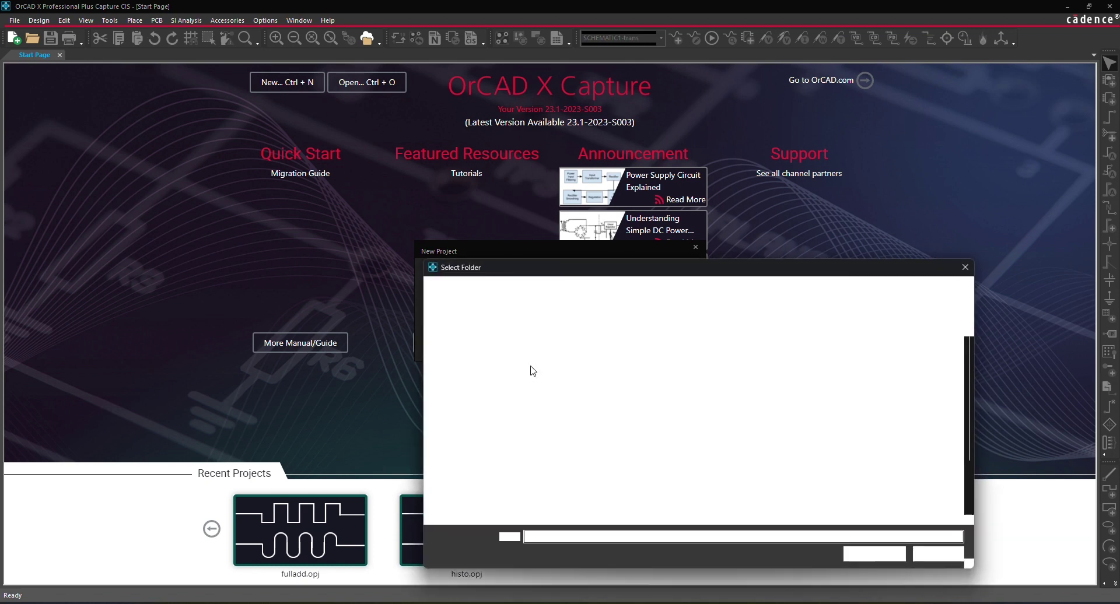
double_click(548, 471)
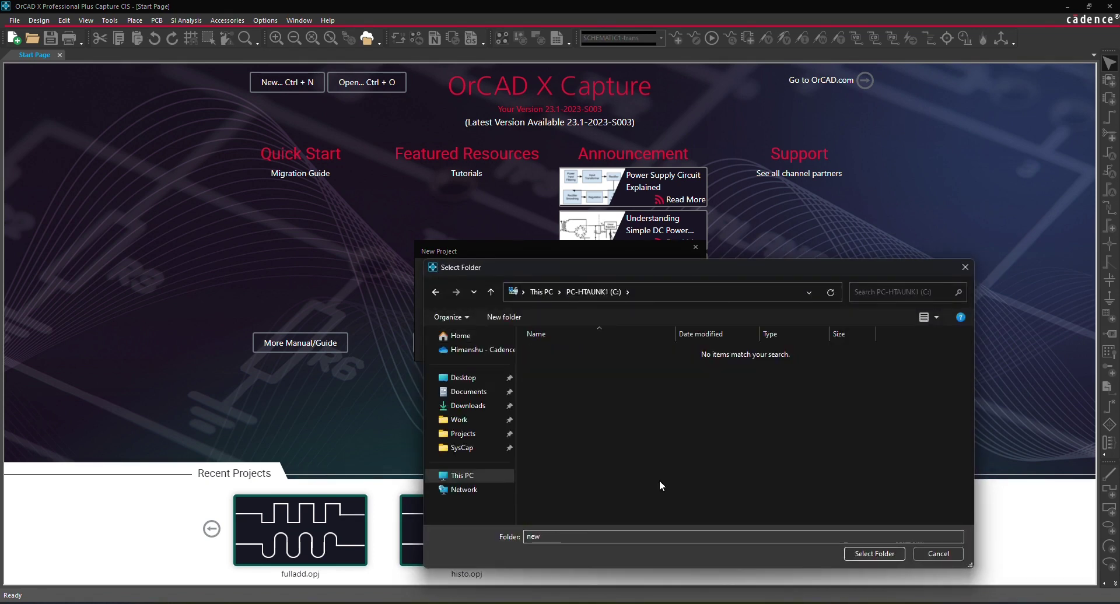
click(890, 552)
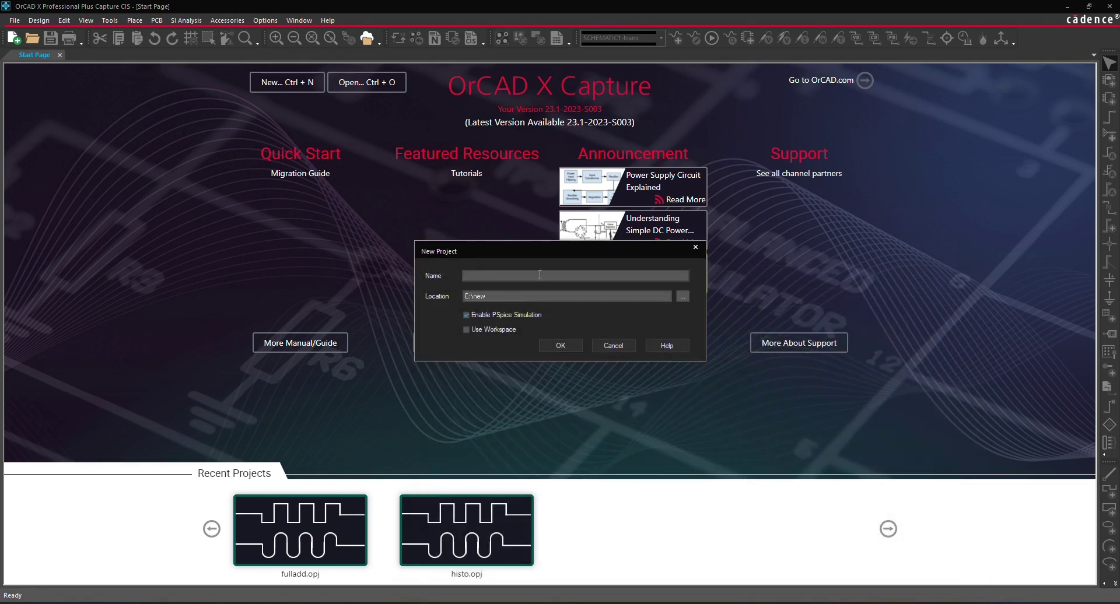
click(539, 275)
text(new_project)
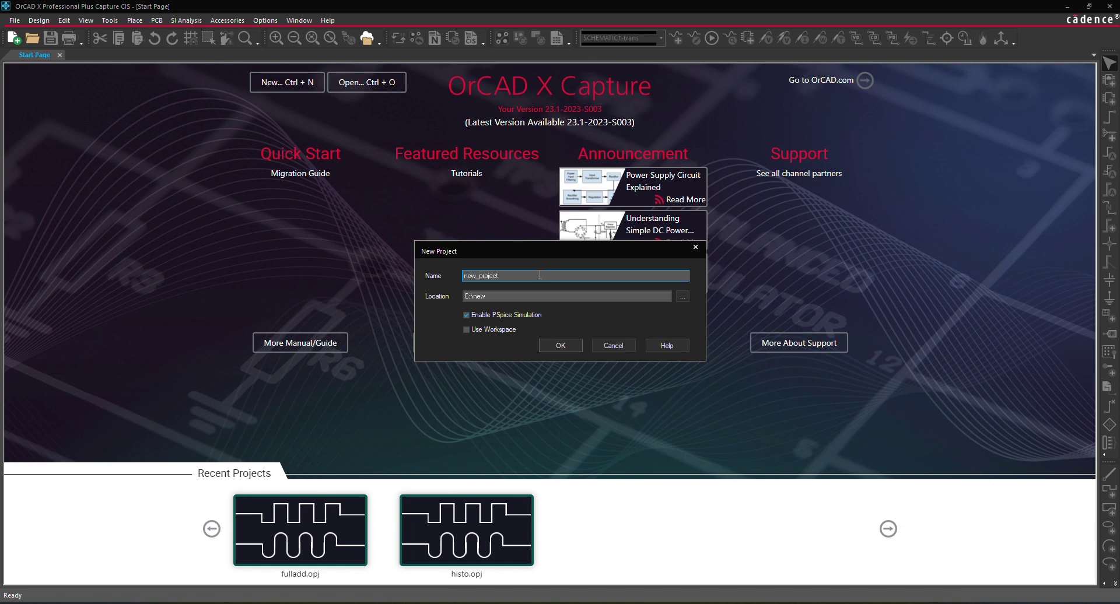
click(564, 340)
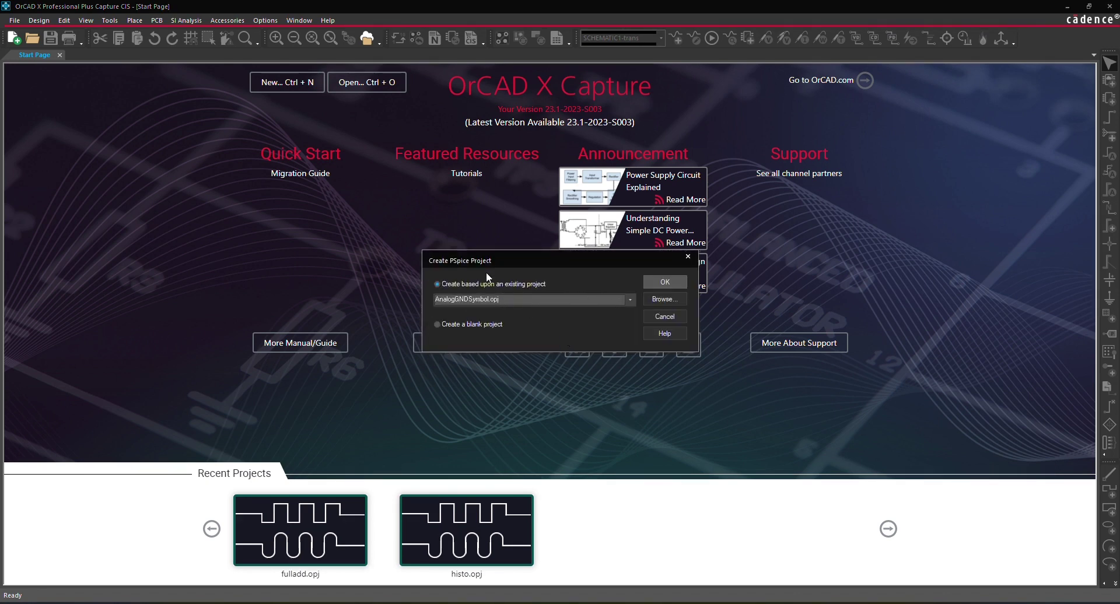
- Look through the starter project list and close it unchanged
click(630, 300)
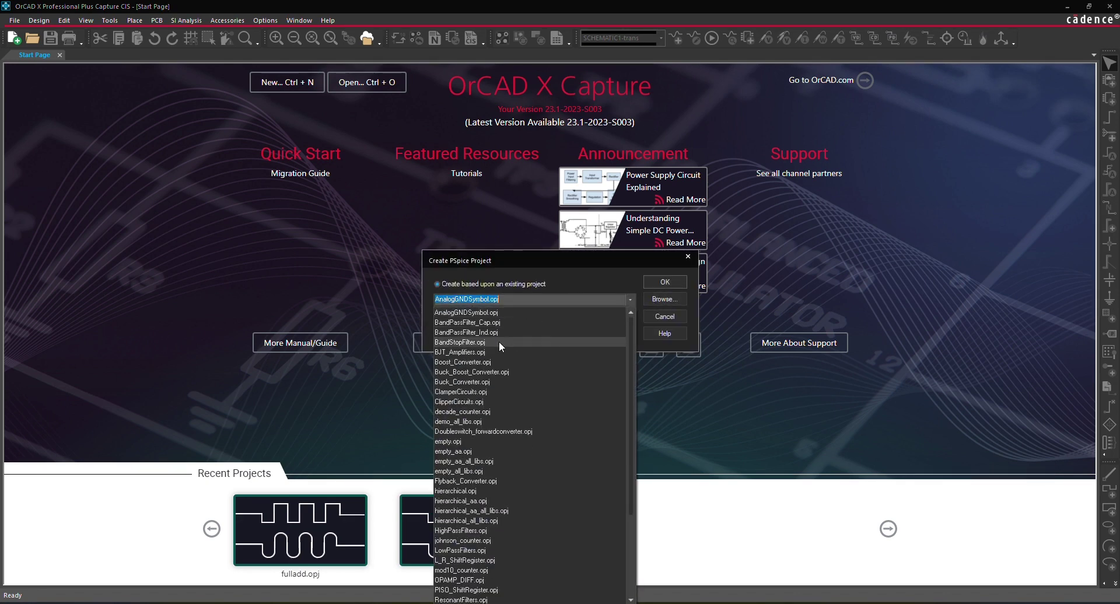
scroll(451, 588, down, 1)
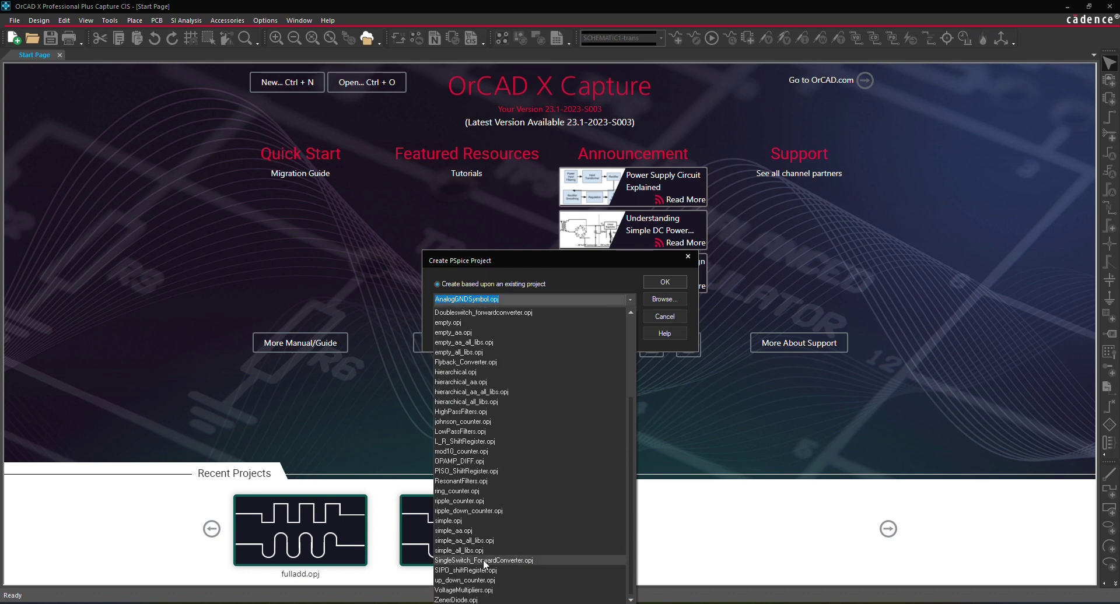
click(618, 278)
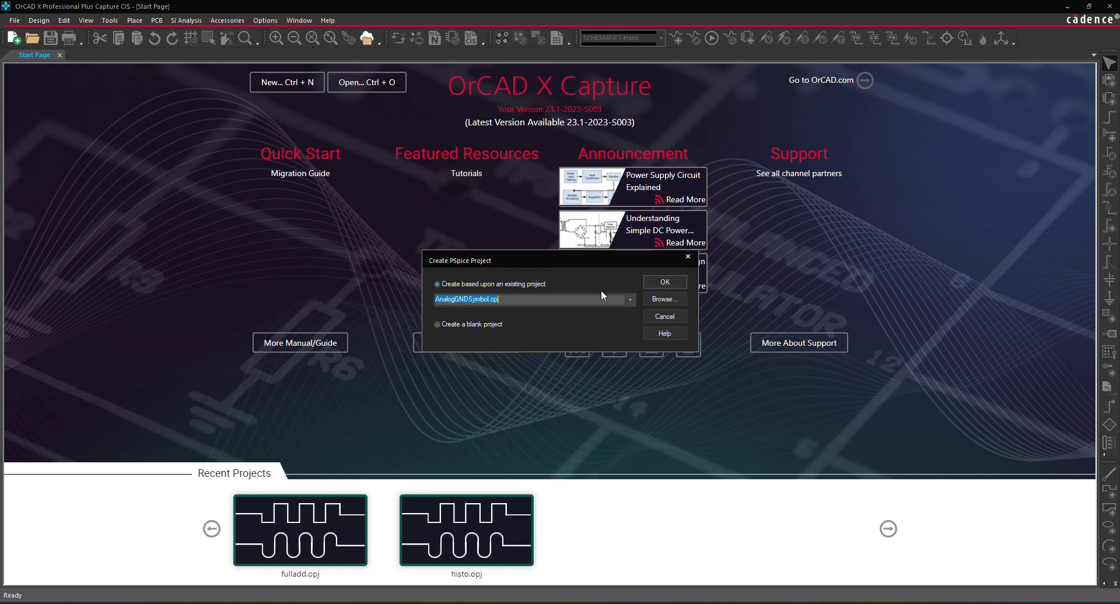
- Select Topologies\Full_Bridge\SMPS_FB.opj as the base project and create the project
click(658, 300)
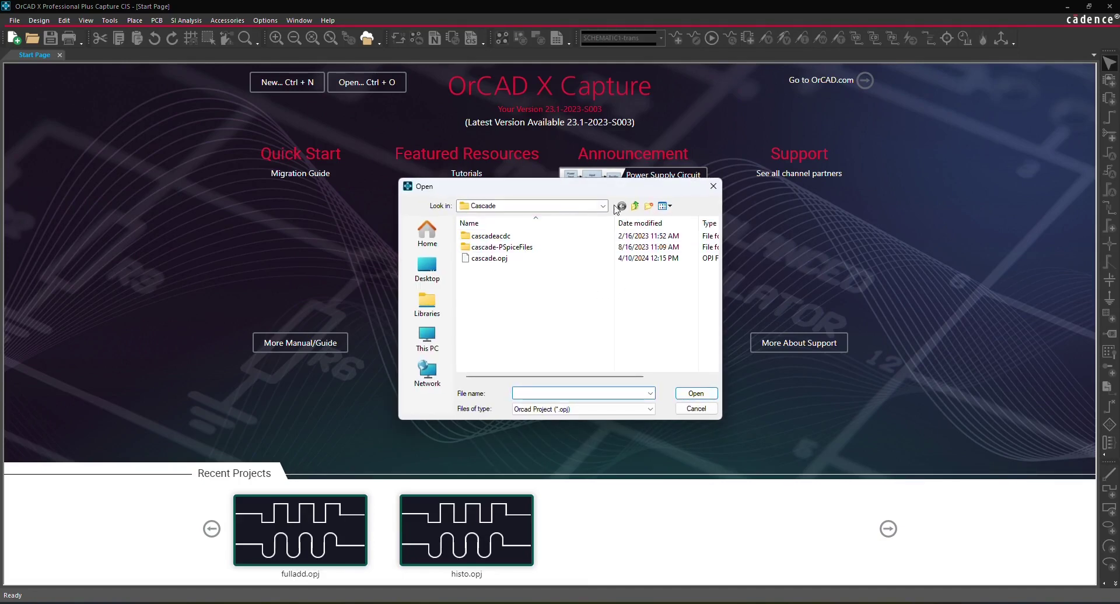
click(634, 206)
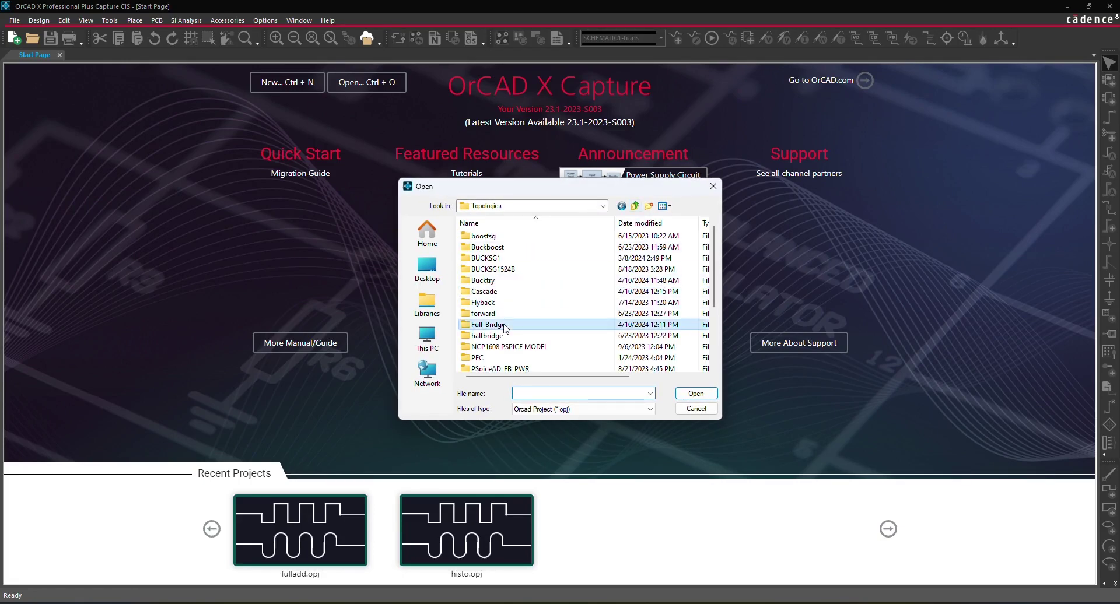
double_click(505, 326)
click(503, 248)
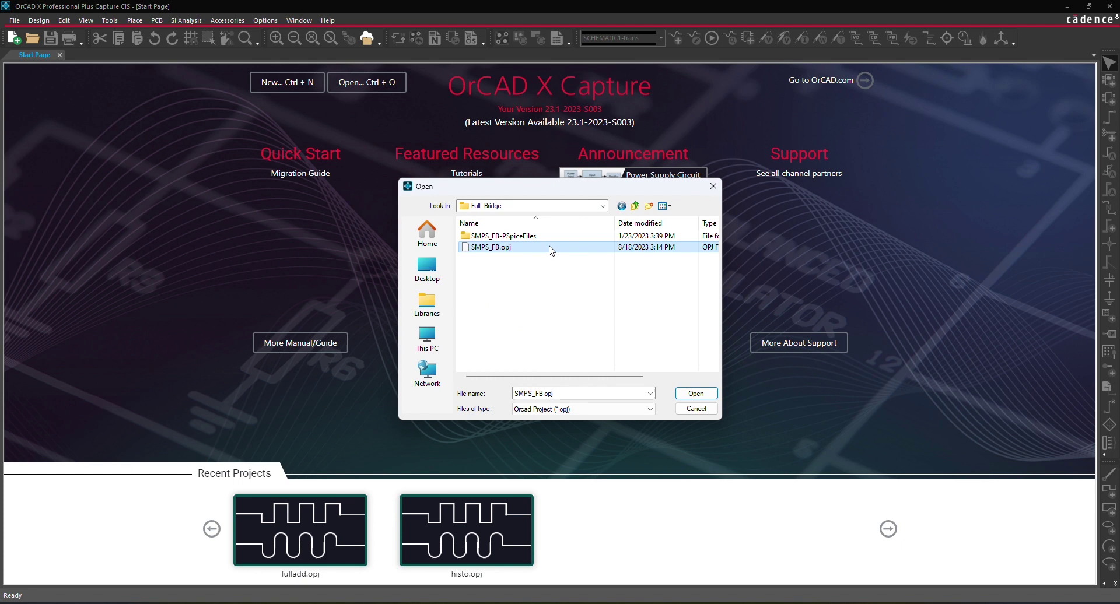
click(695, 393)
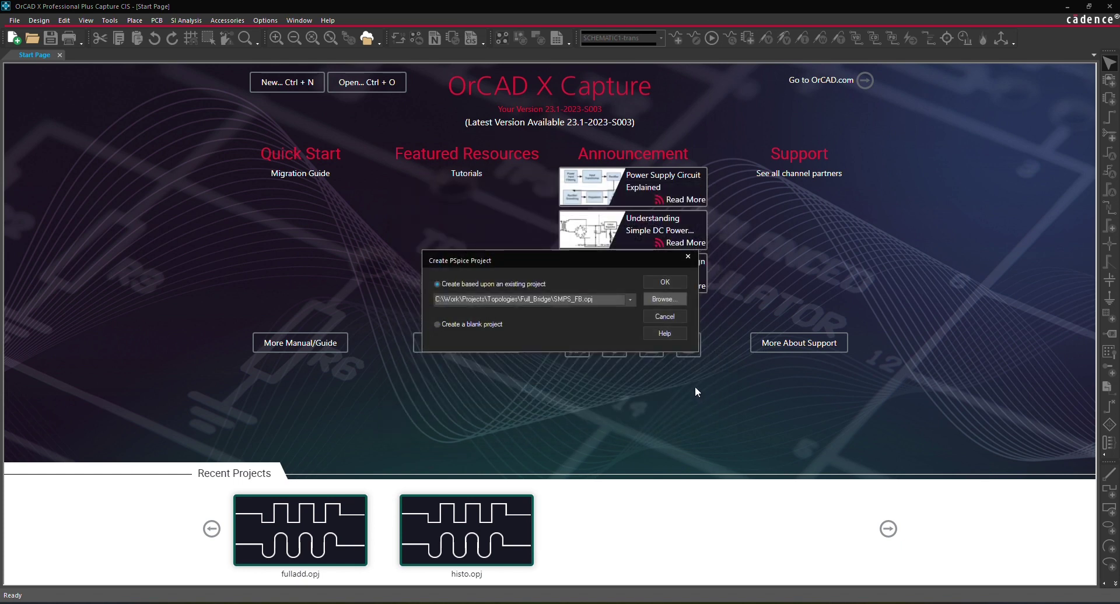
click(666, 283)
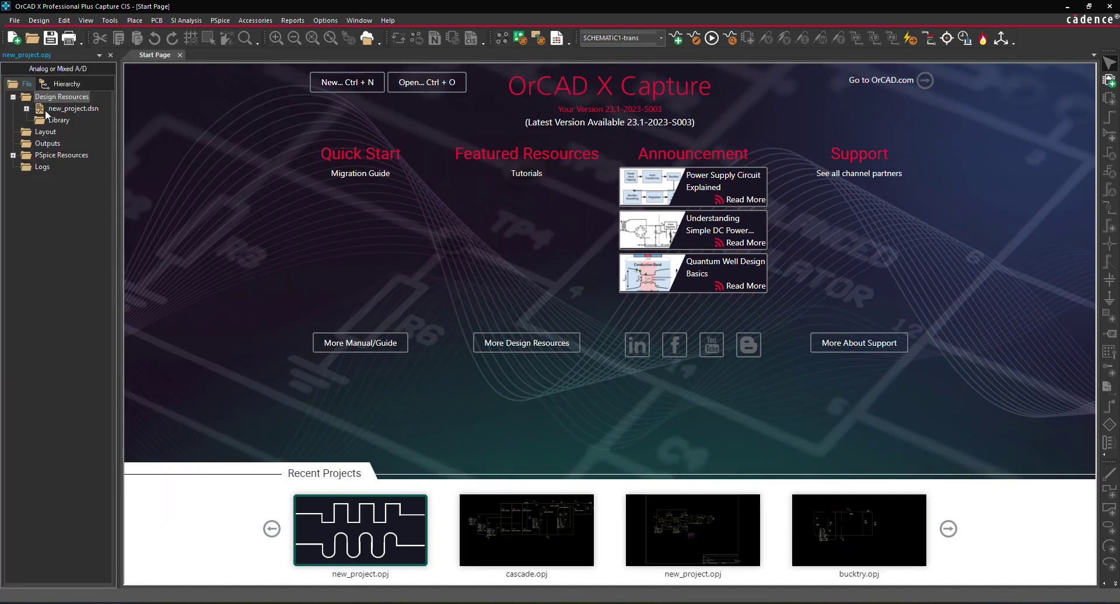
- Open PAGE1 of new_project.dsn, review the trans simulation profile, and run PSpice
click(26, 109)
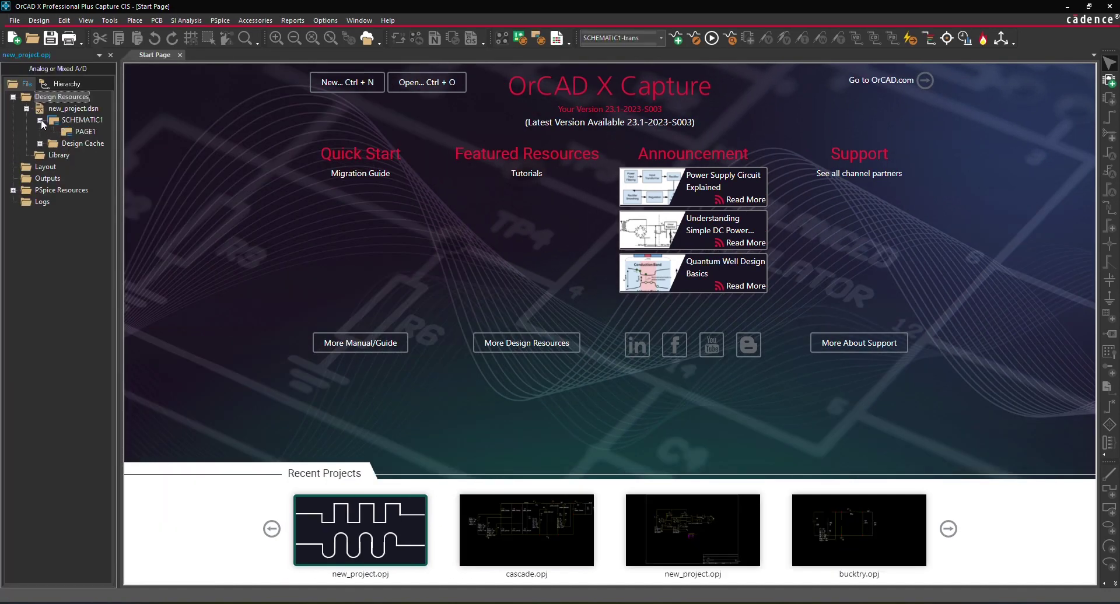
double_click(81, 132)
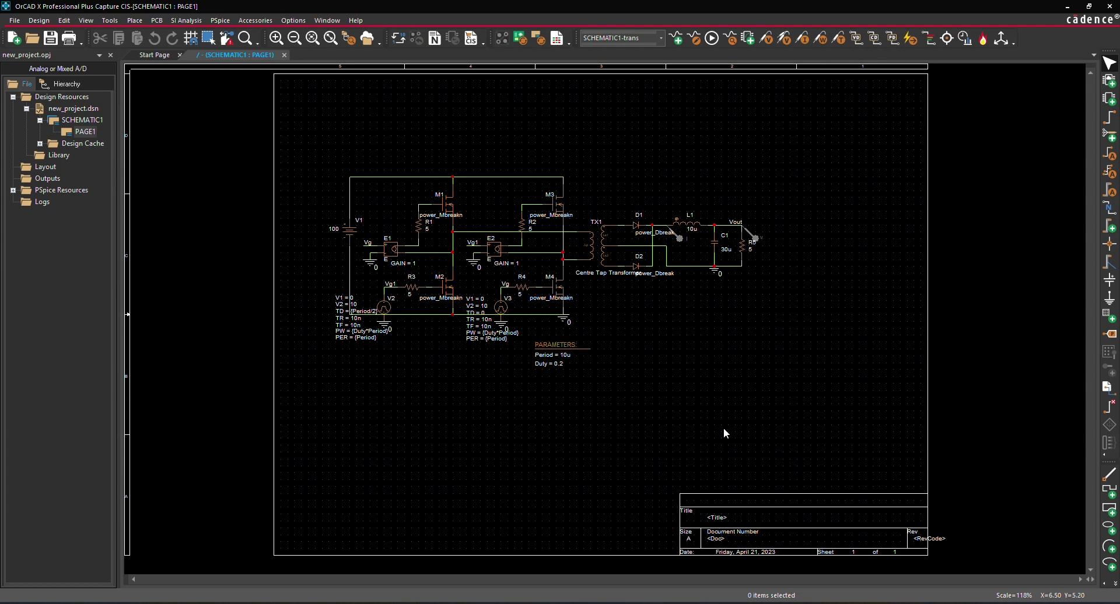
click(694, 38)
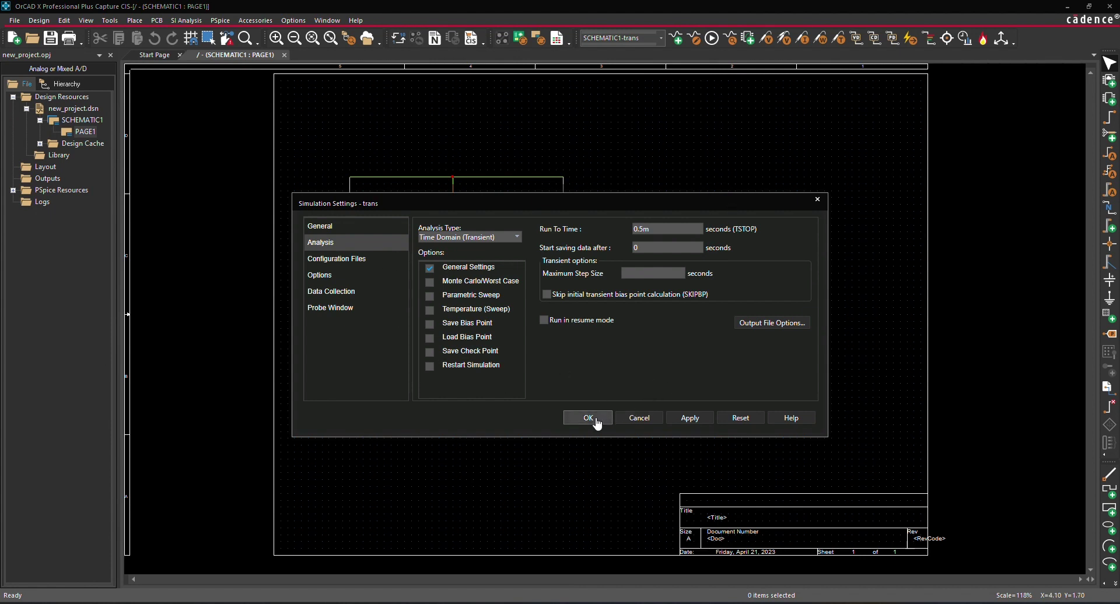
key(Return)
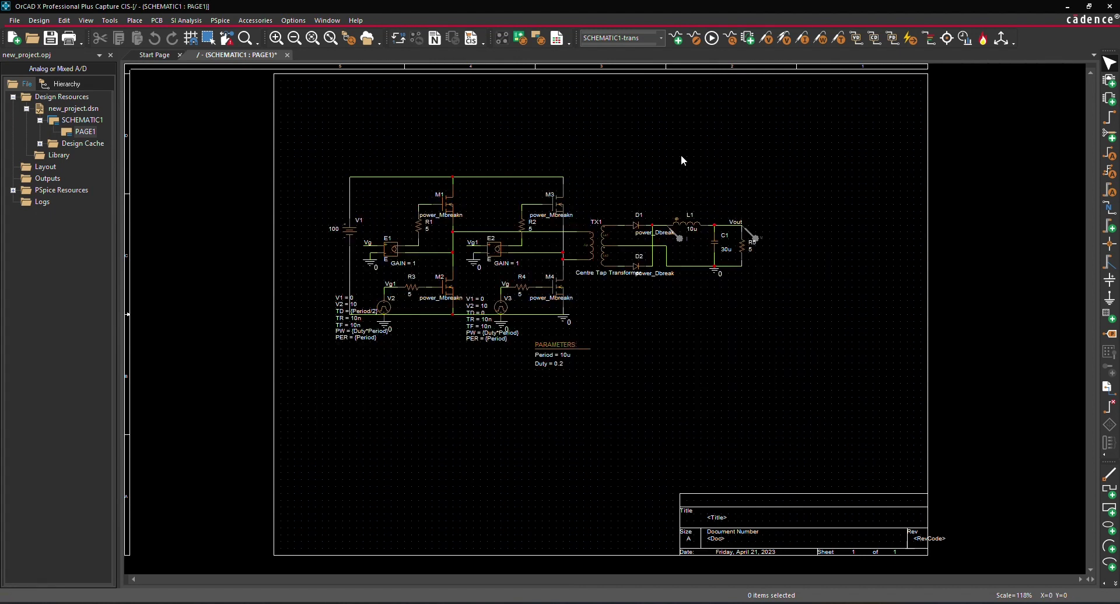
click(712, 38)
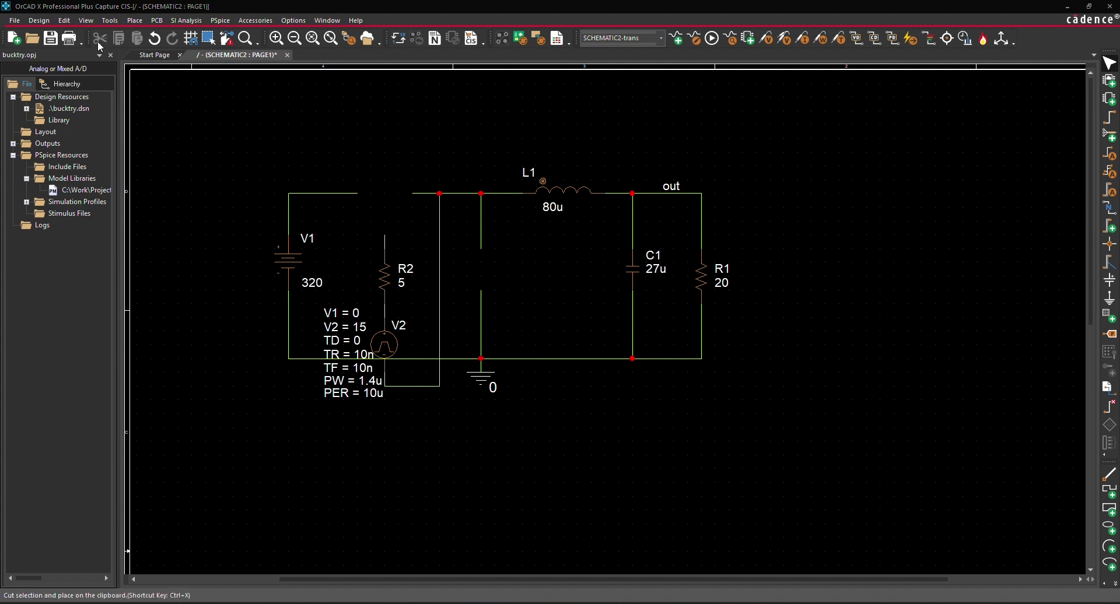
- Search Component Explorer for '600v 20a mosfet l1' and select SIPC26N60S5/L1/INF
click(140, 19)
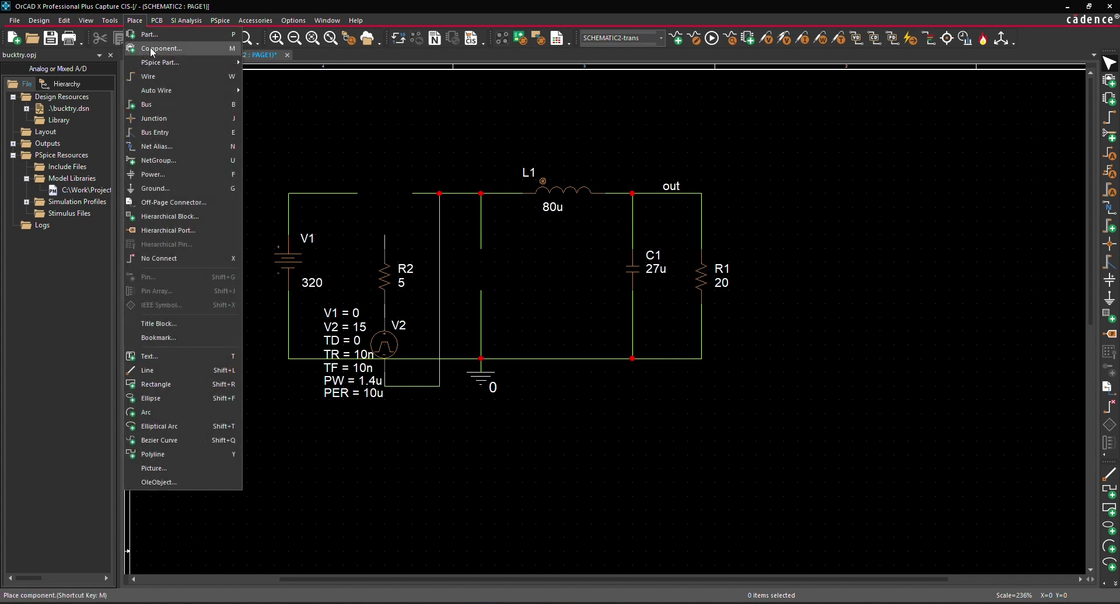
click(149, 47)
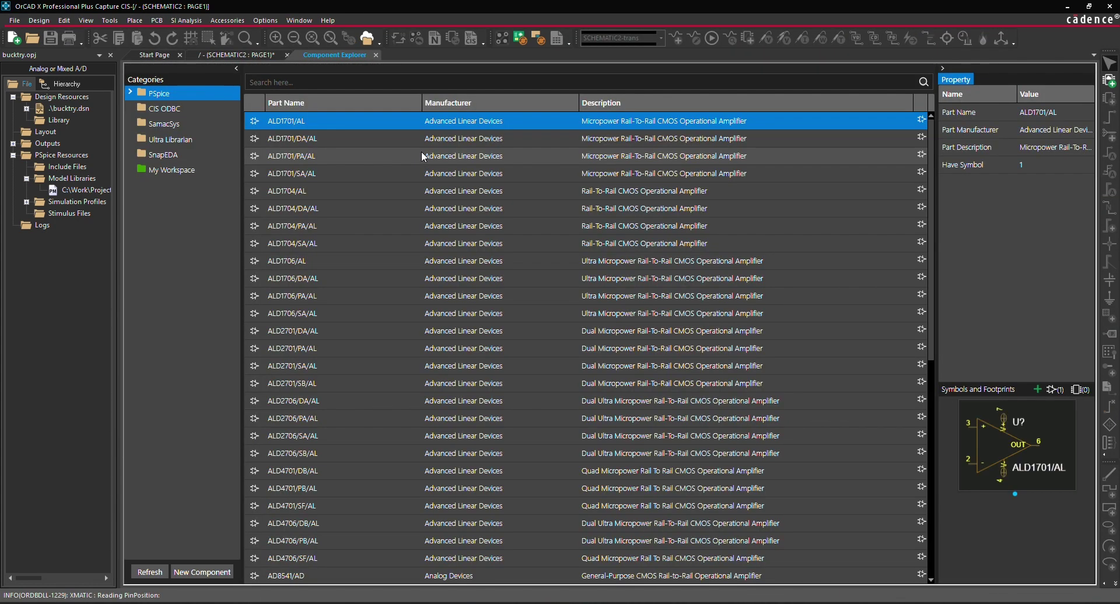
text(3)
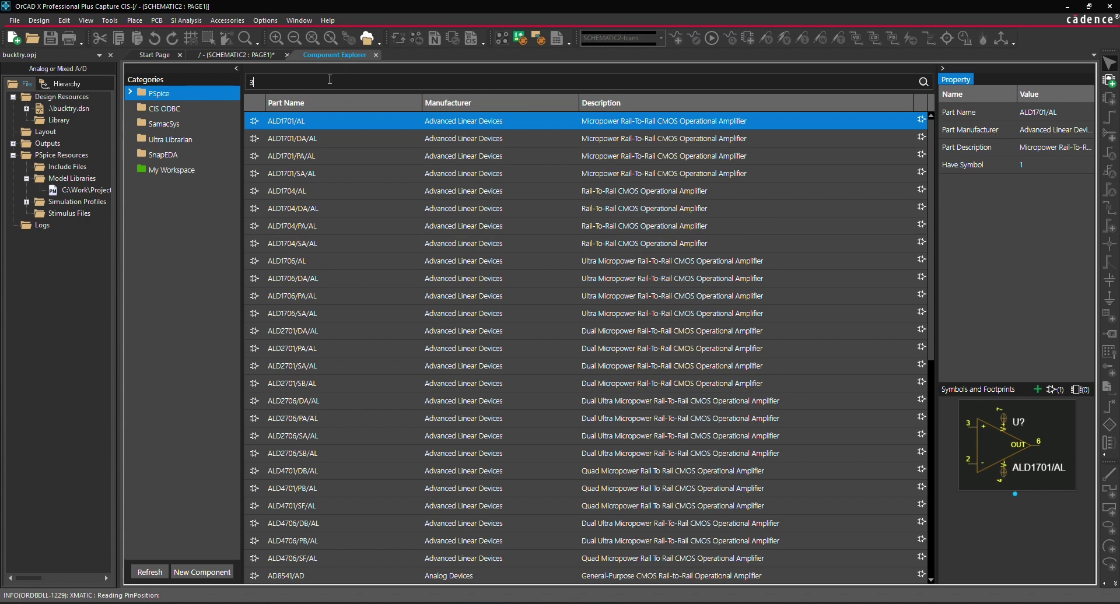
key(BackSpace)
text(600v 20a mosfet)
key(Return)
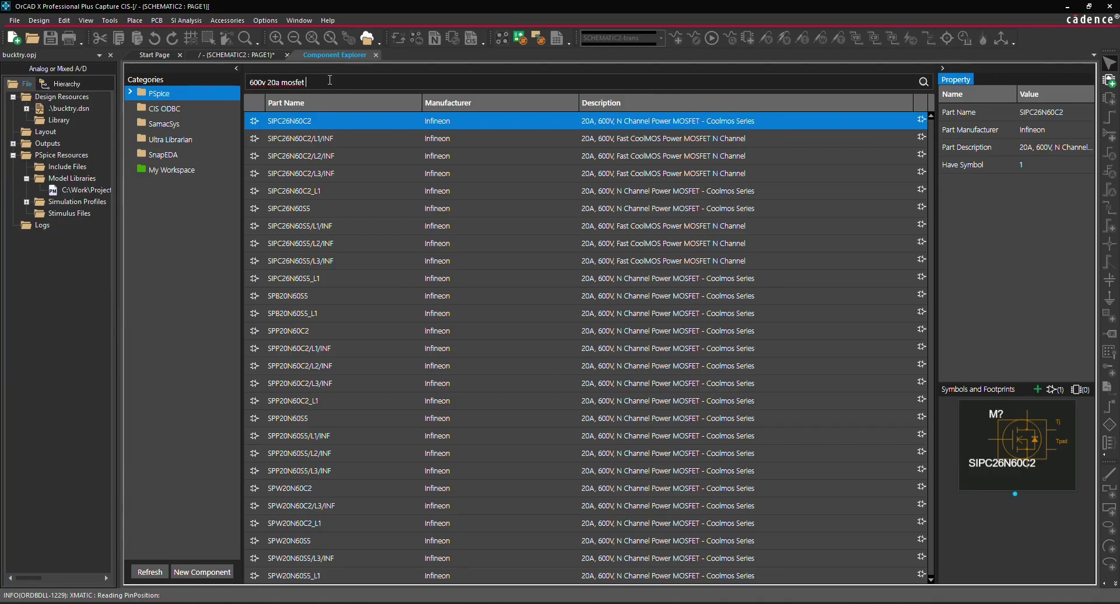
text(l1)
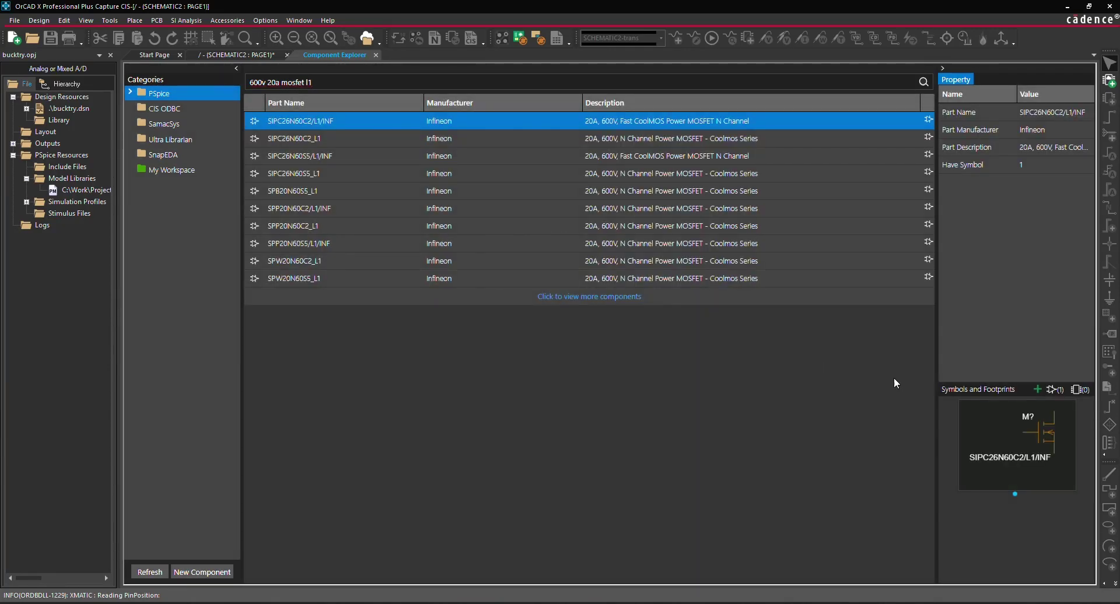
click(352, 160)
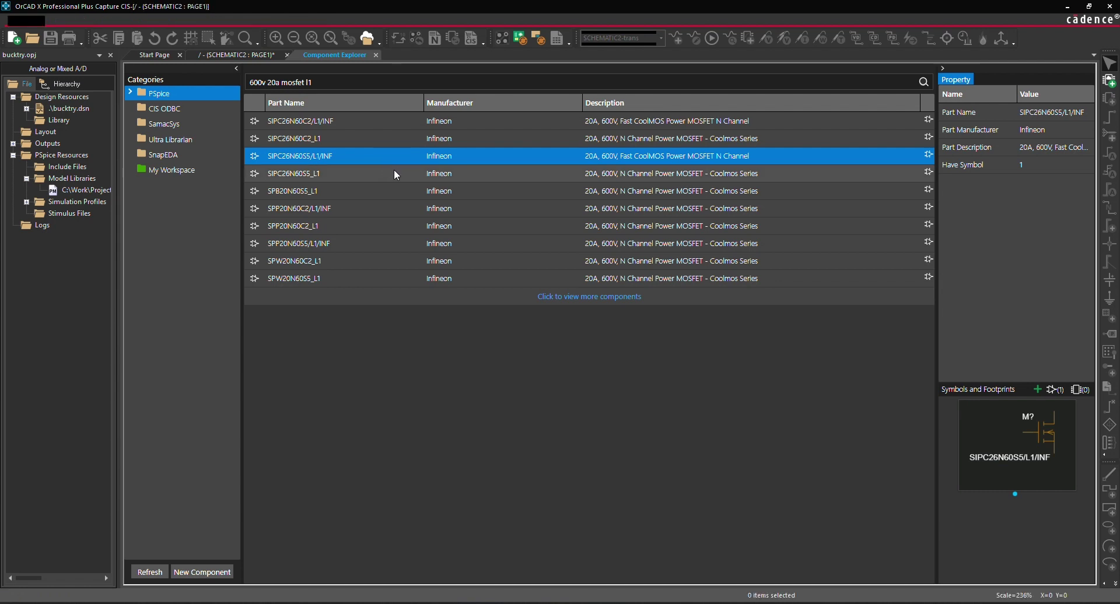
- Place the rotated SIPC26N60S5/L1/INF MOSFET as M1 in the top-wire switch gap
key(r)
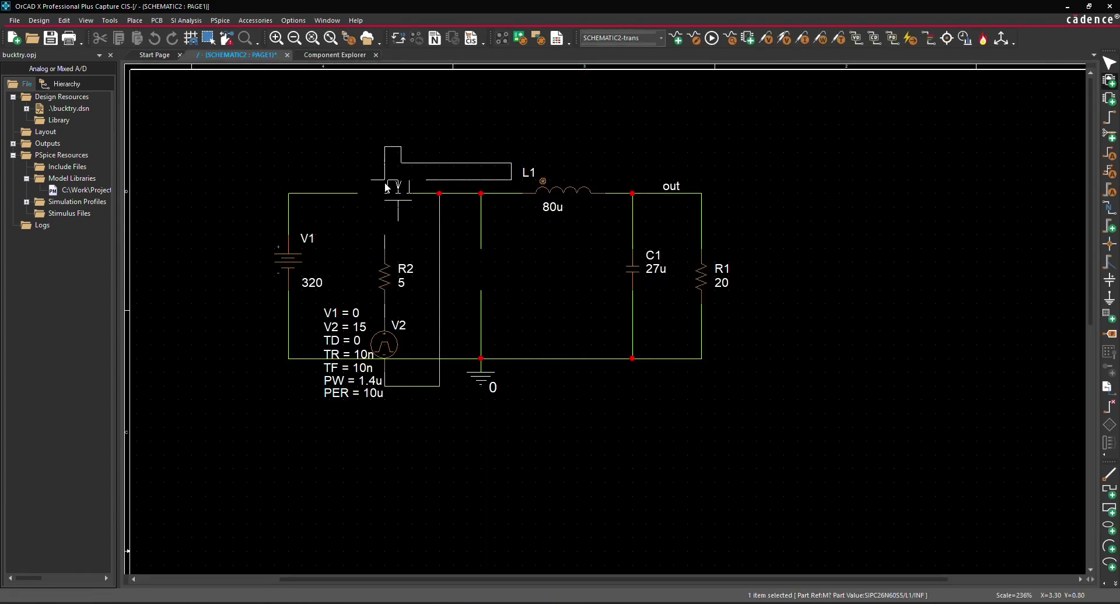
click(383, 166)
key(Escape)
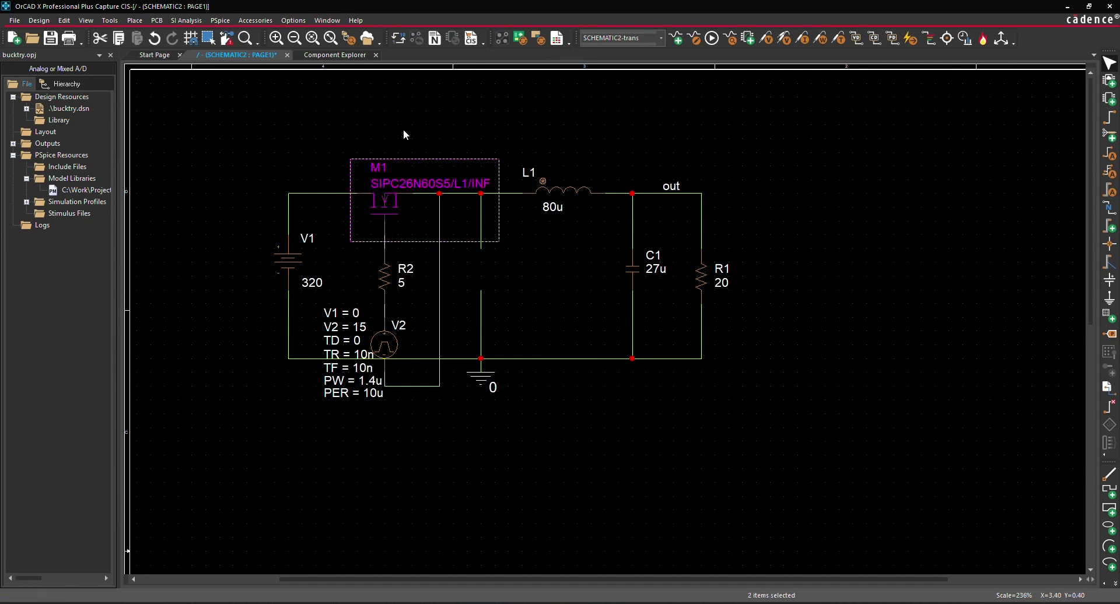
click(401, 121)
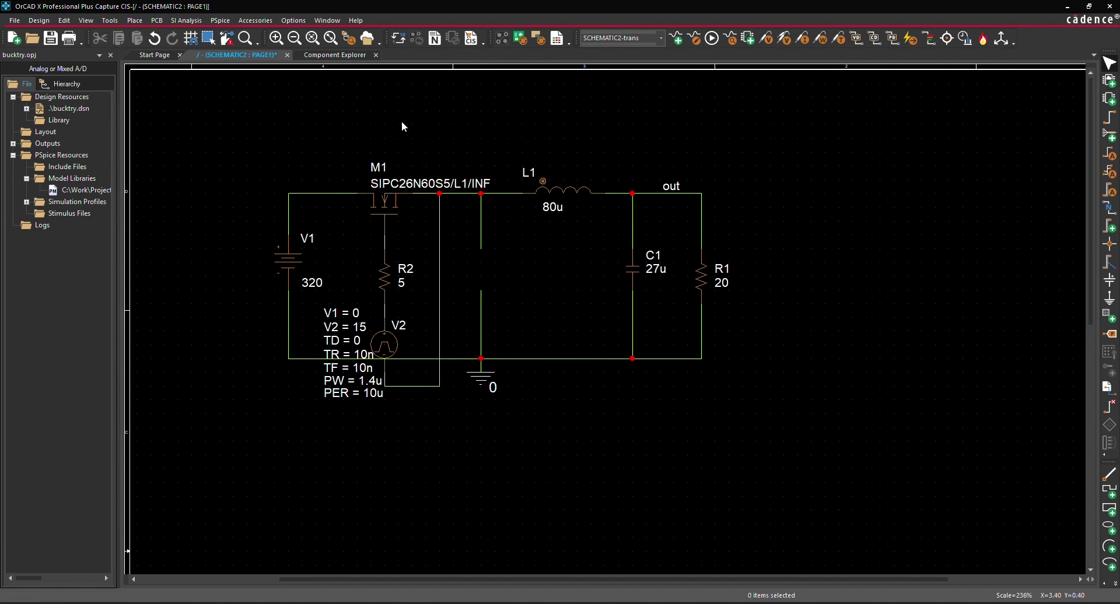
click(339, 55)
- Change the Component Explorer search from 'mosfet l1' to '600v 20a diode'
click(327, 85)
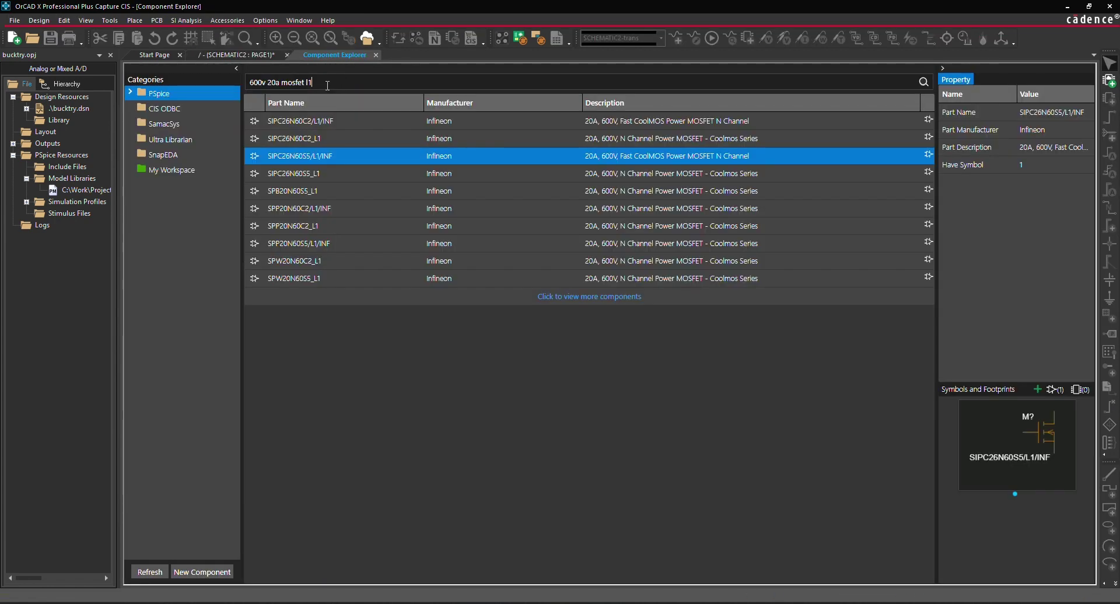
drag(327, 85, 282, 84)
text(diode)
key(Return)
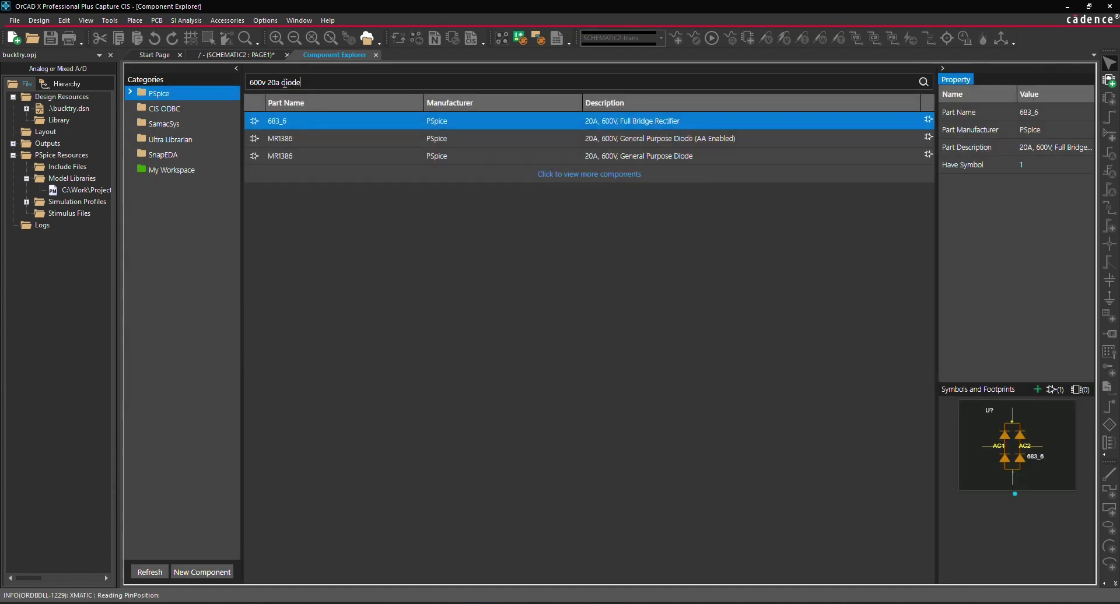
- Place the MR1386 diode rotated upright in the vertical gap above ground
click(572, 155)
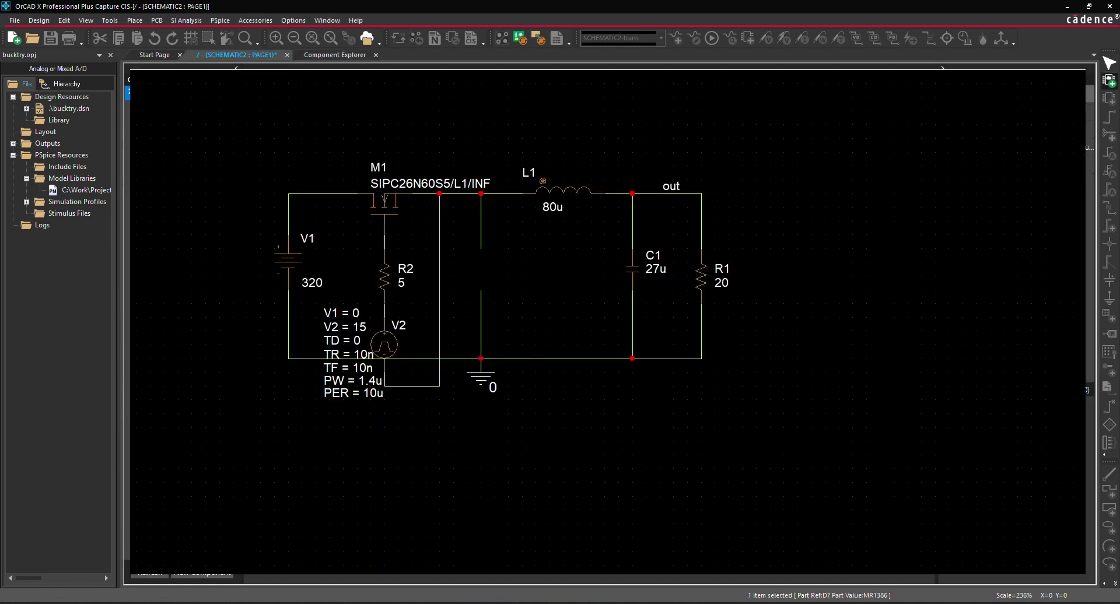
key(r)
click(482, 269)
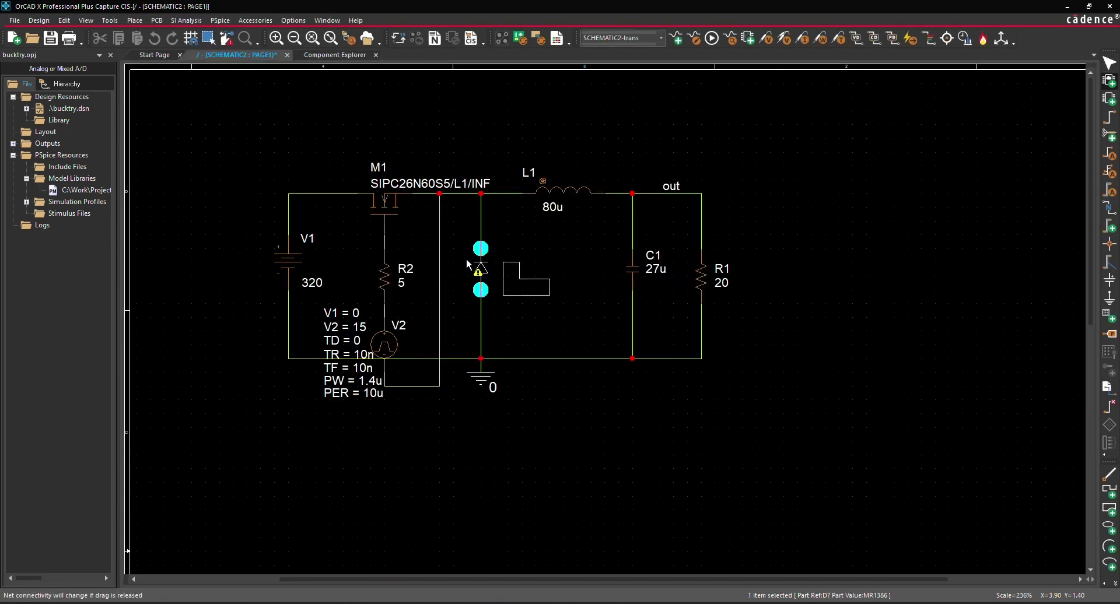